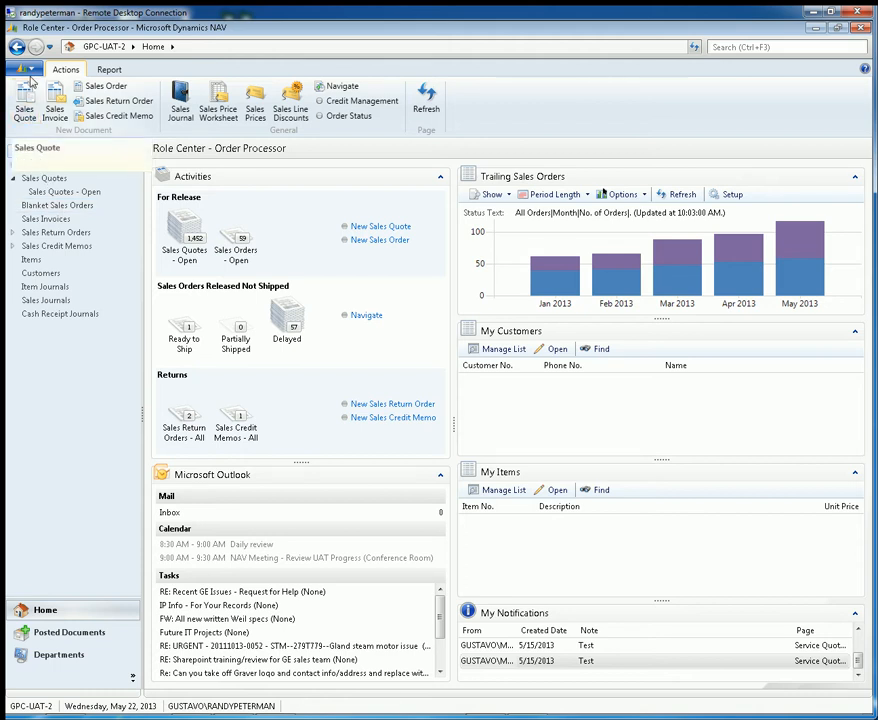
# Step: Open navigation pane customization and review the lists under Posted Documents, Departments and Home
pyautogui.click(31, 70)
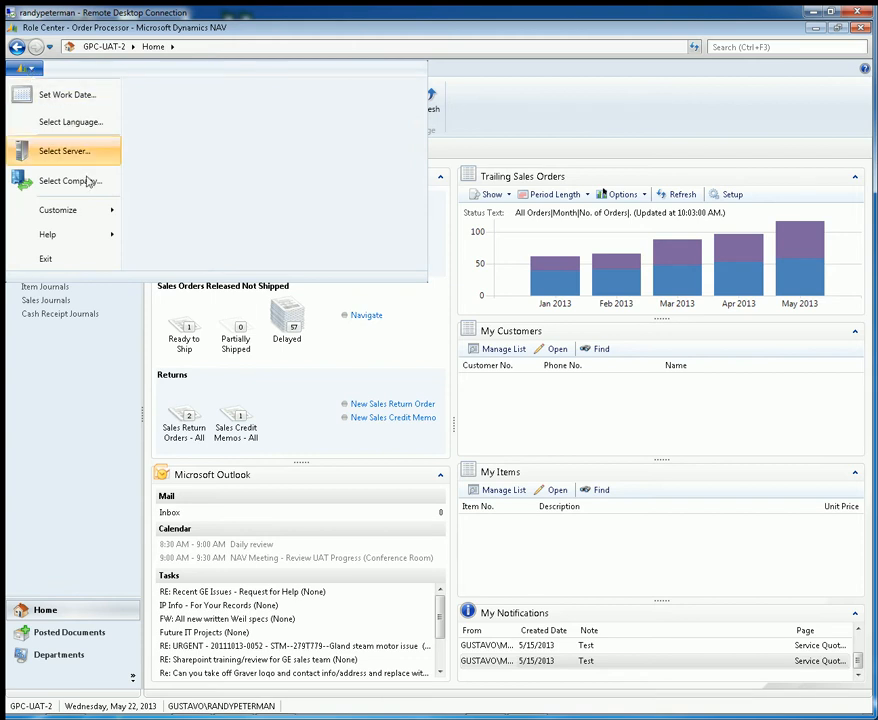
pyautogui.moveTo(78, 216)
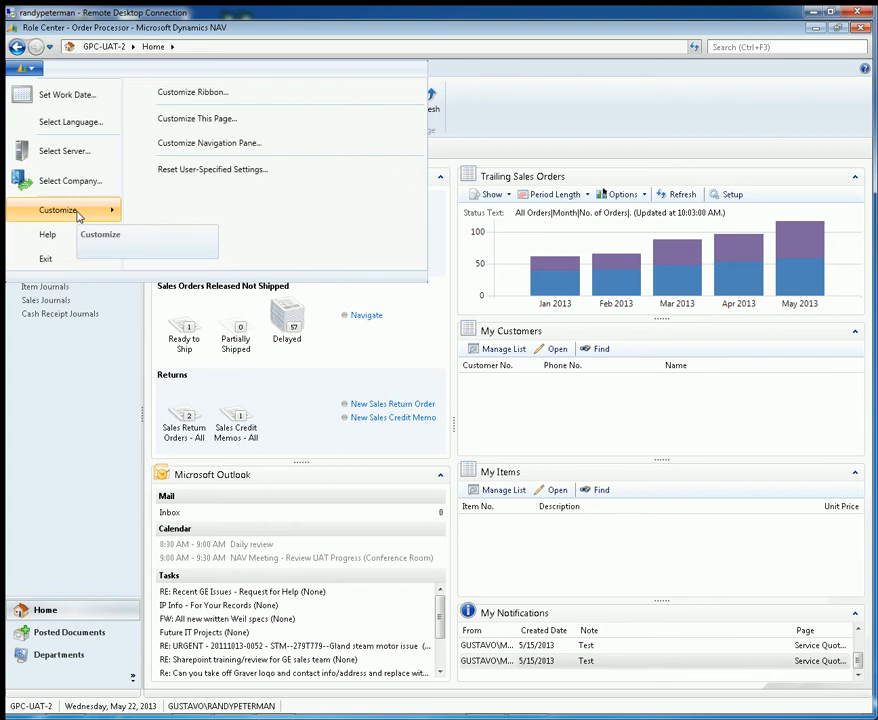
pyautogui.click(220, 146)
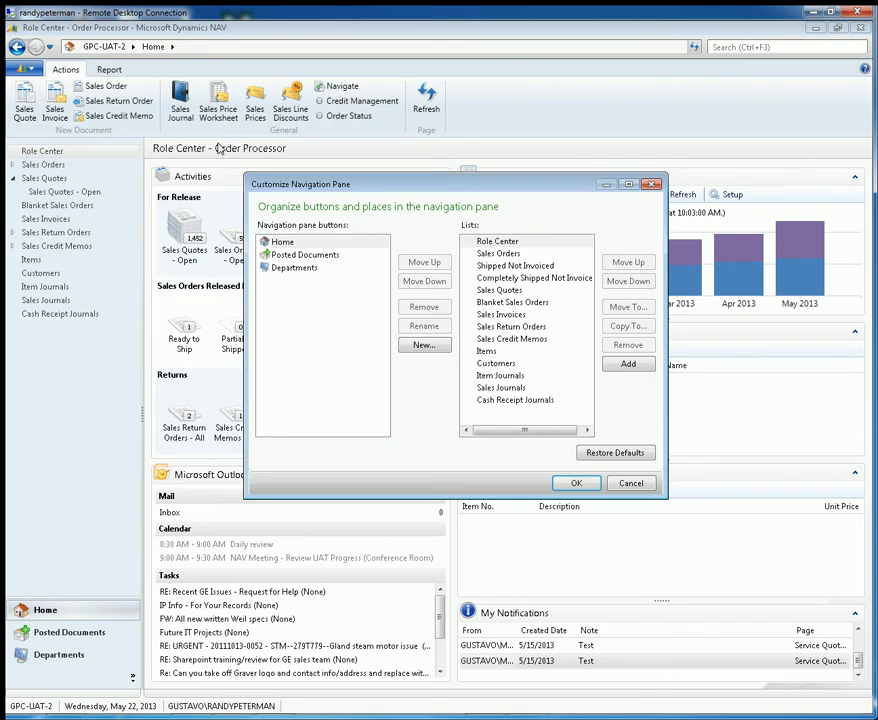
pyautogui.click(297, 257)
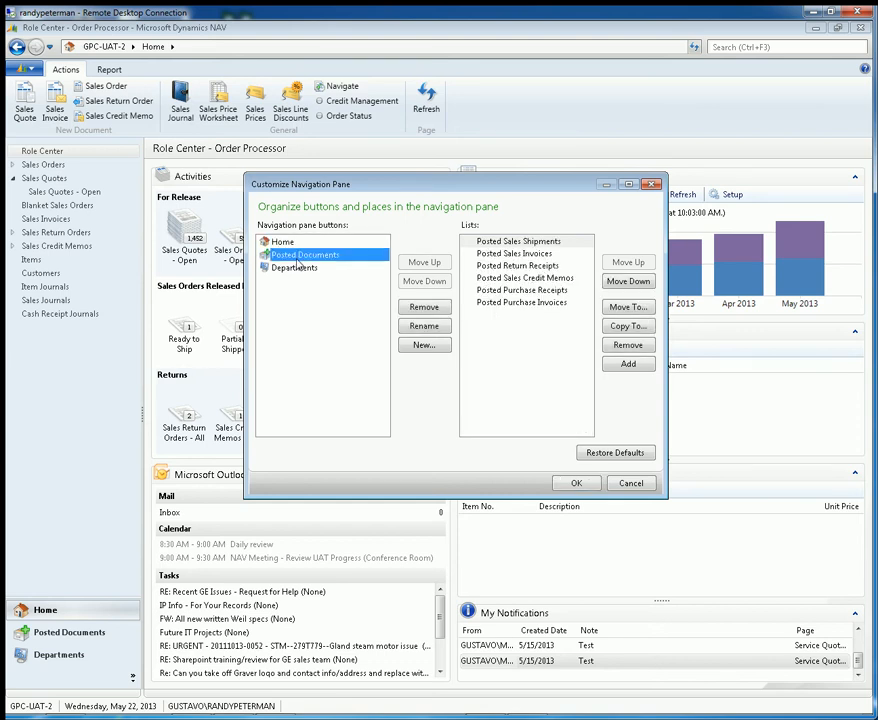
pyautogui.click(297, 270)
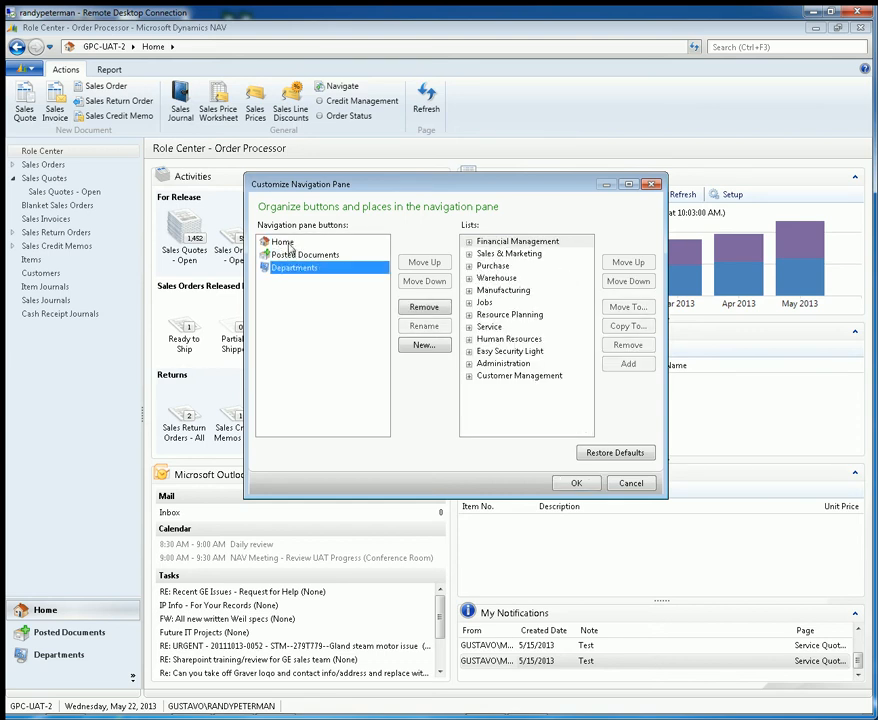
pyautogui.click(289, 245)
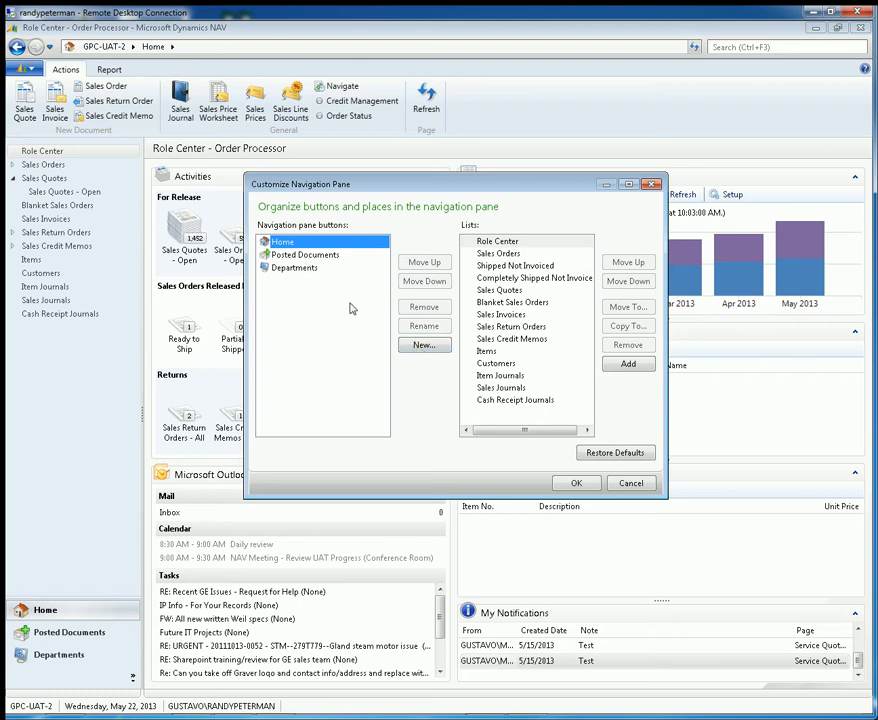
# Step: Create a new activity button named with the account owner's first name, using the red briefcase icon
pyautogui.click(420, 346)
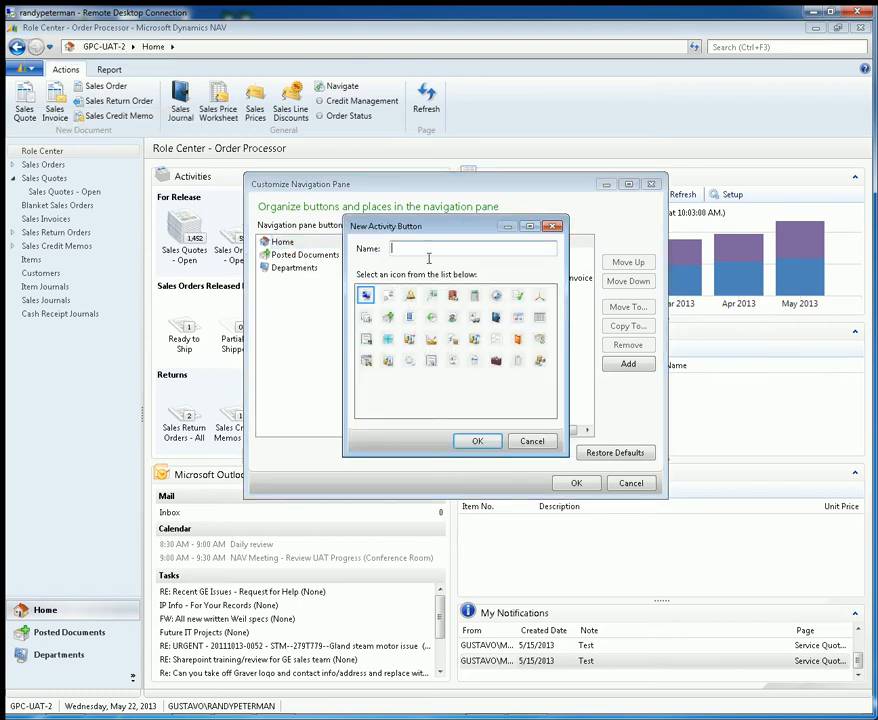
pyautogui.click(494, 364)
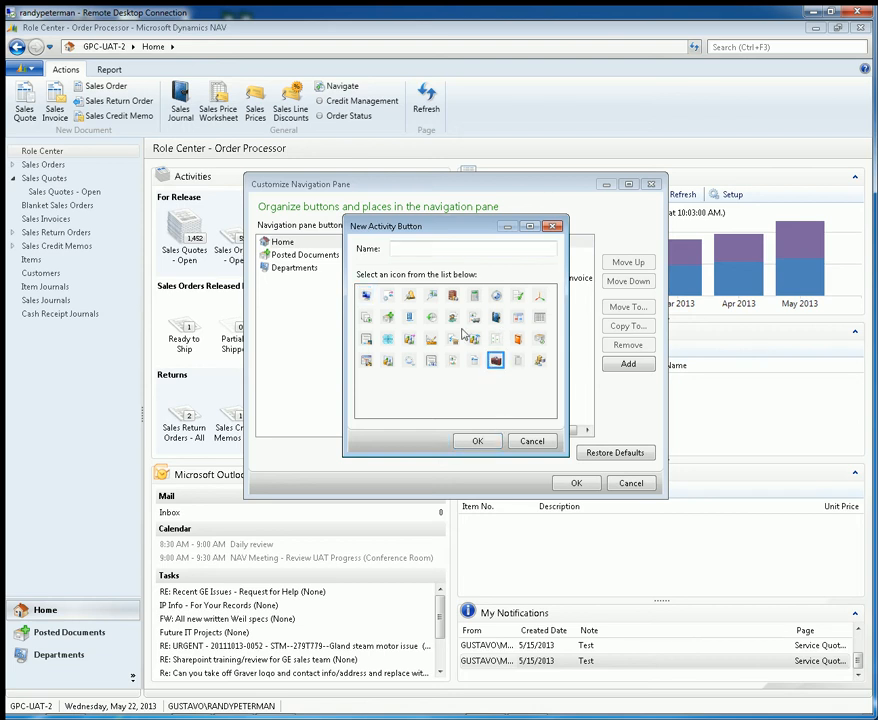
pyautogui.click(444, 247)
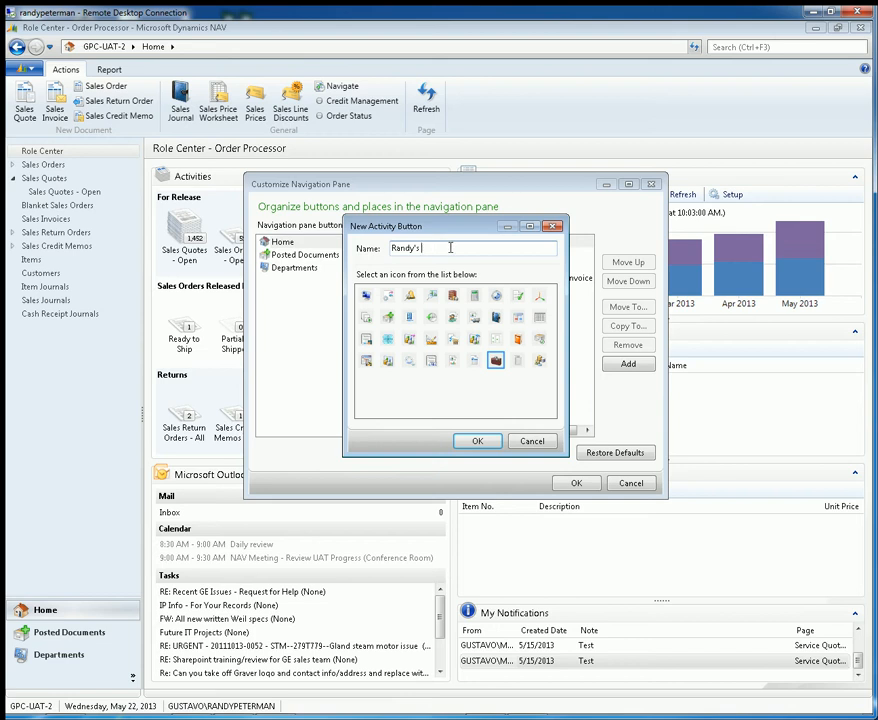
pyautogui.click(477, 441)
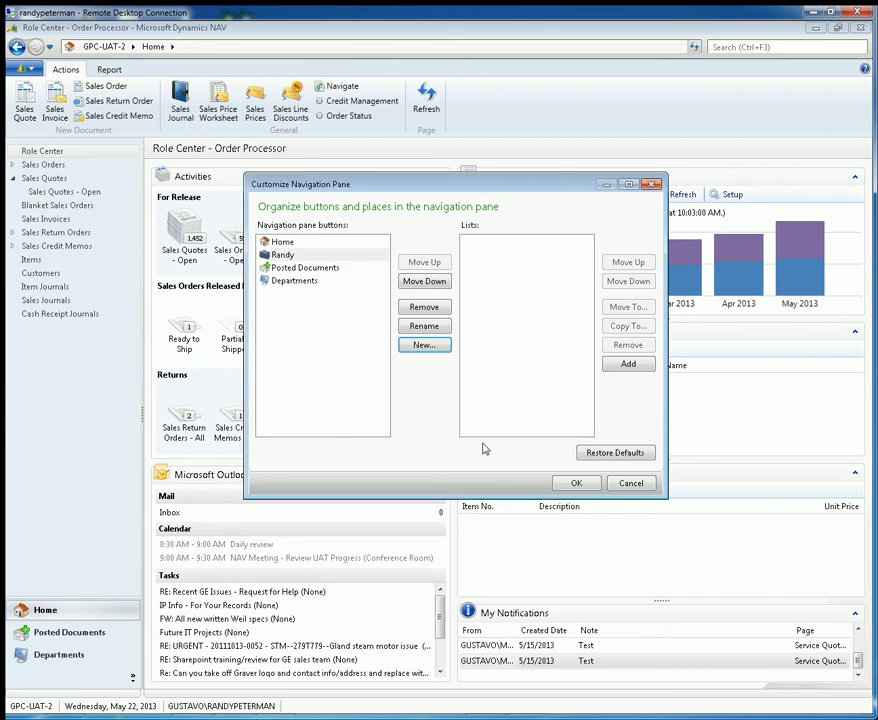
# Step: Add the Purchase Orders list from Purchase, Order Processing to the new custom navigation button
pyautogui.click(300, 255)
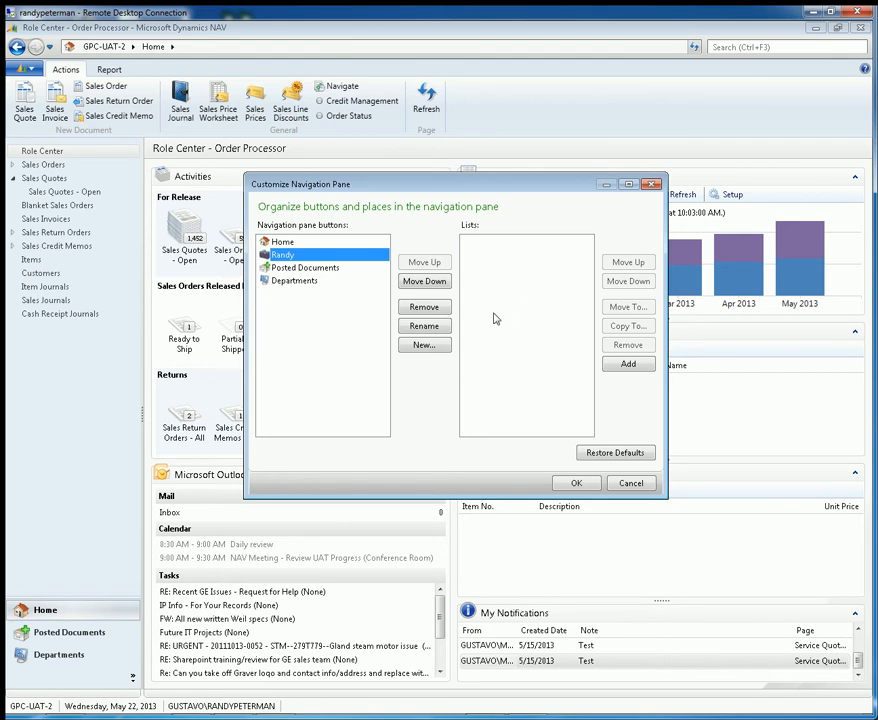
pyautogui.click(282, 242)
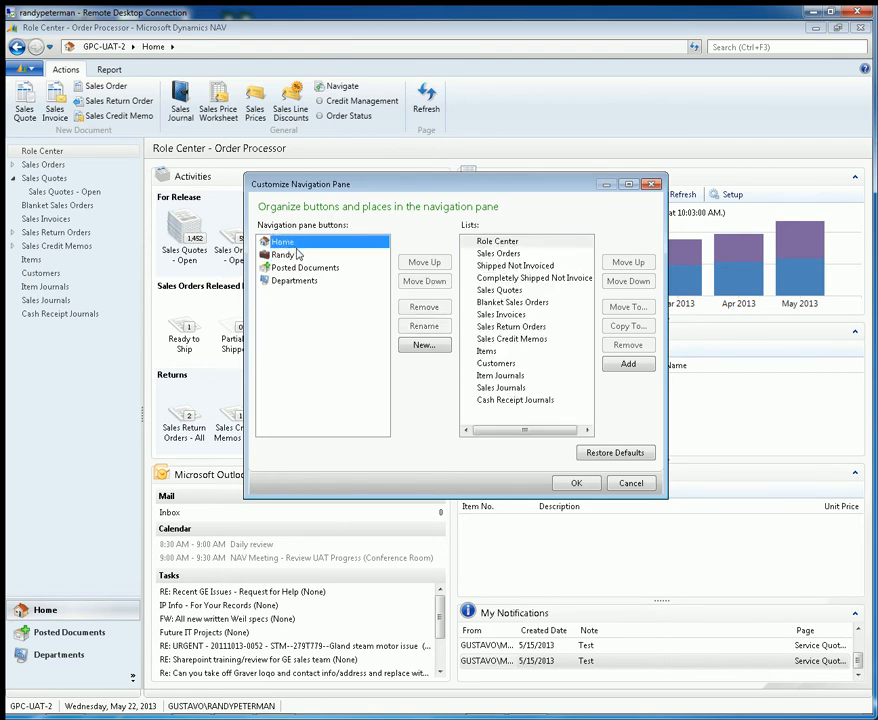
pyautogui.click(297, 256)
pyautogui.click(297, 267)
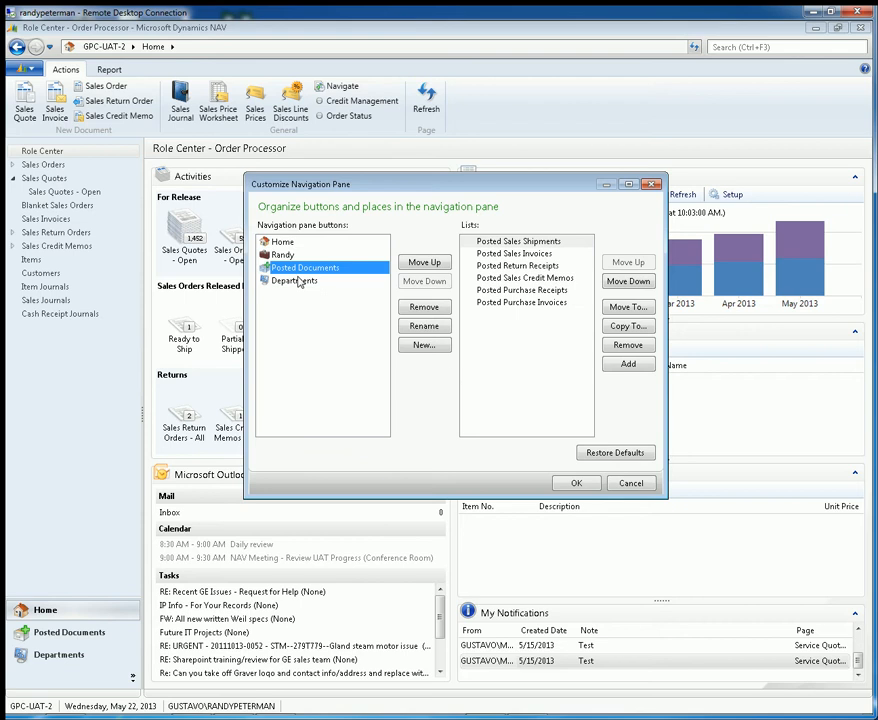
pyautogui.click(287, 255)
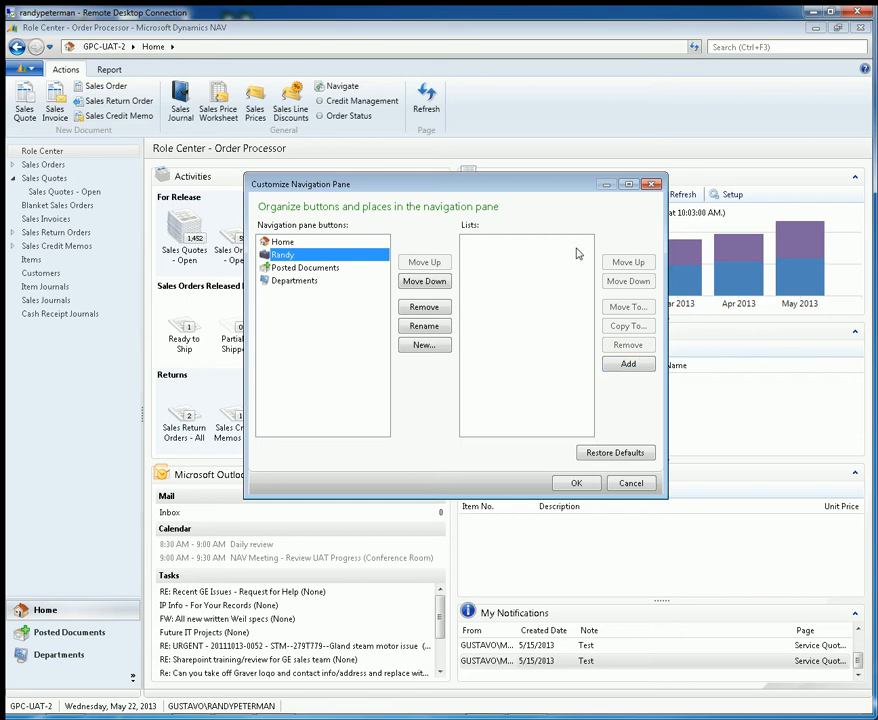
pyautogui.click(630, 365)
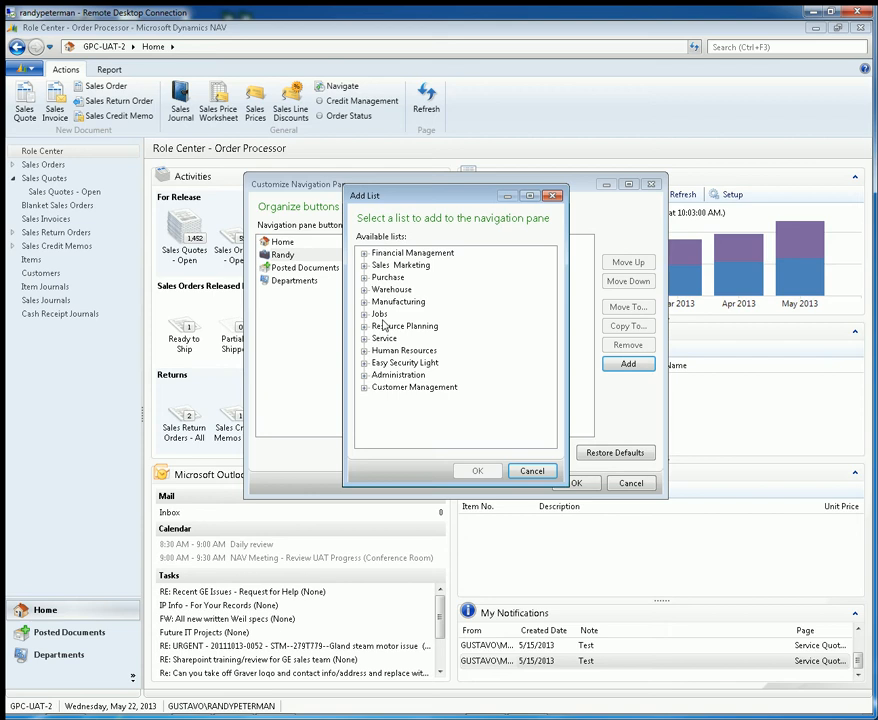
pyautogui.click(365, 278)
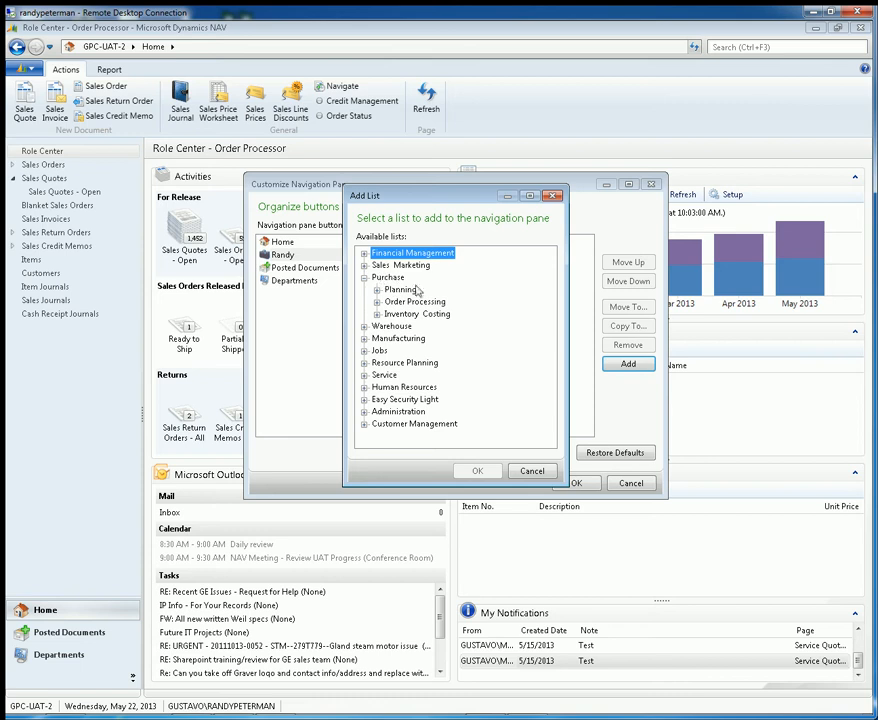
pyautogui.click(377, 302)
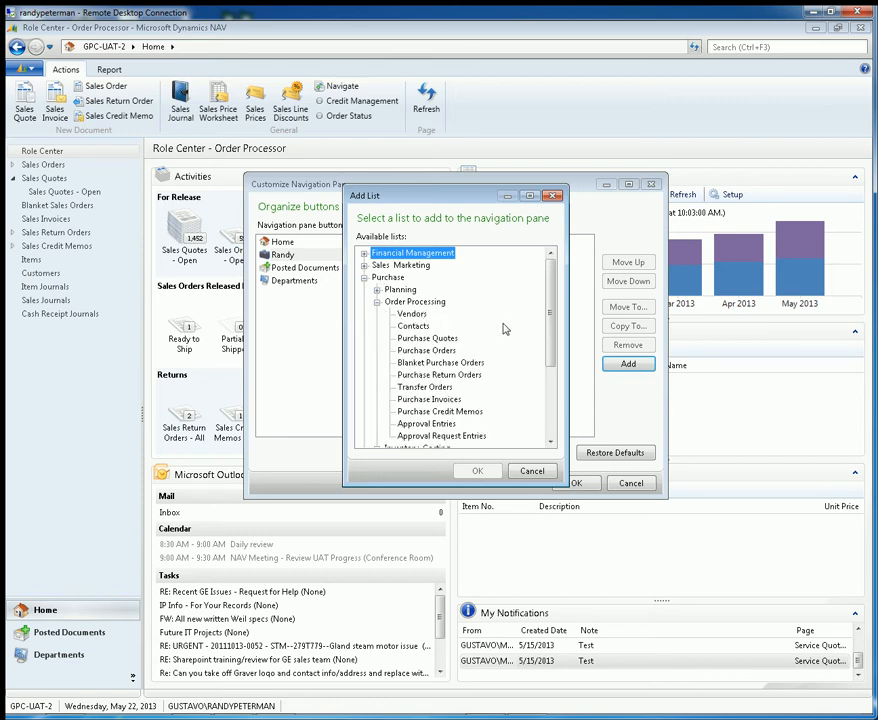
pyautogui.moveTo(548, 318); pyautogui.dragTo(553, 333)
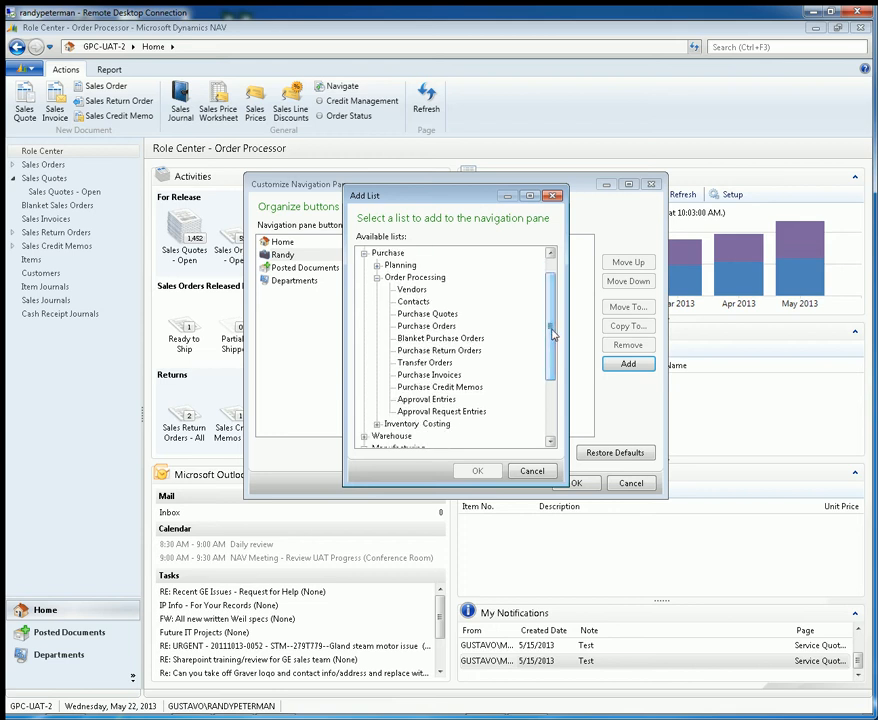
pyautogui.click(427, 326)
pyautogui.click(476, 471)
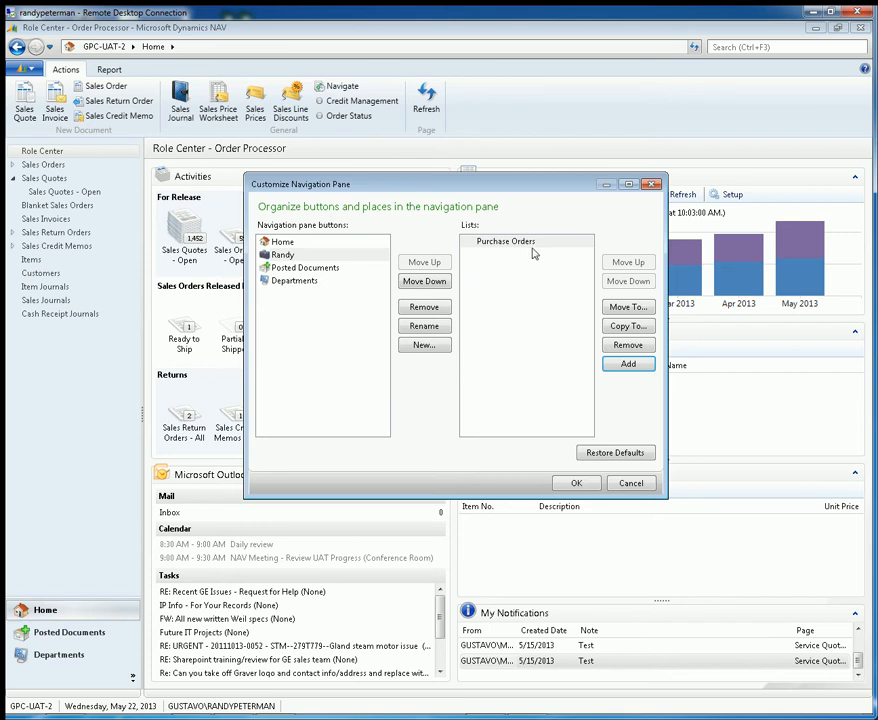
# Step: Add the User Setup list from Administration, Application Setup, Users to the custom navigation button
pyautogui.click(626, 365)
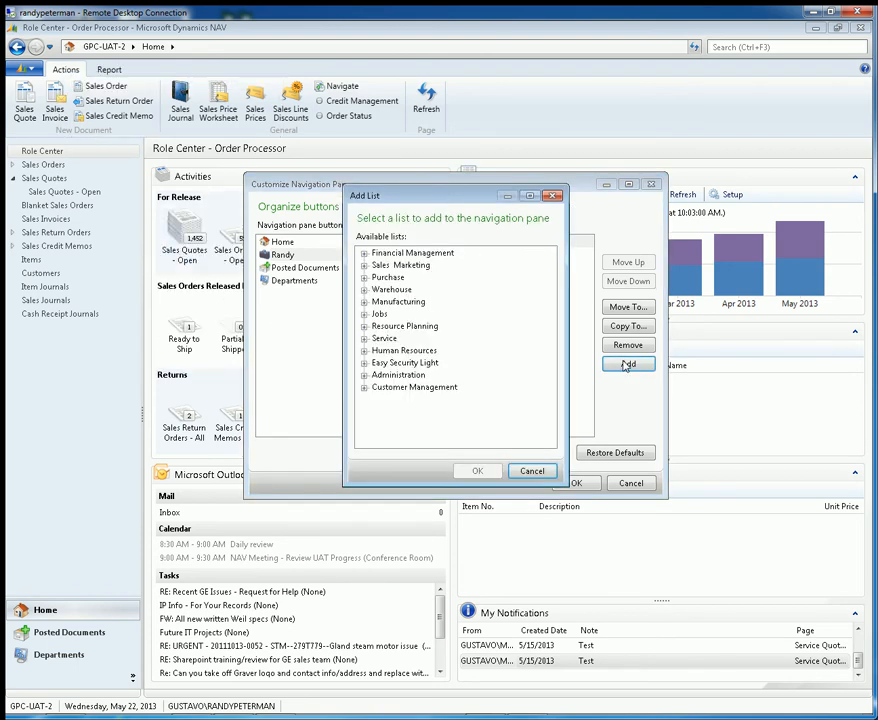
pyautogui.click(365, 377)
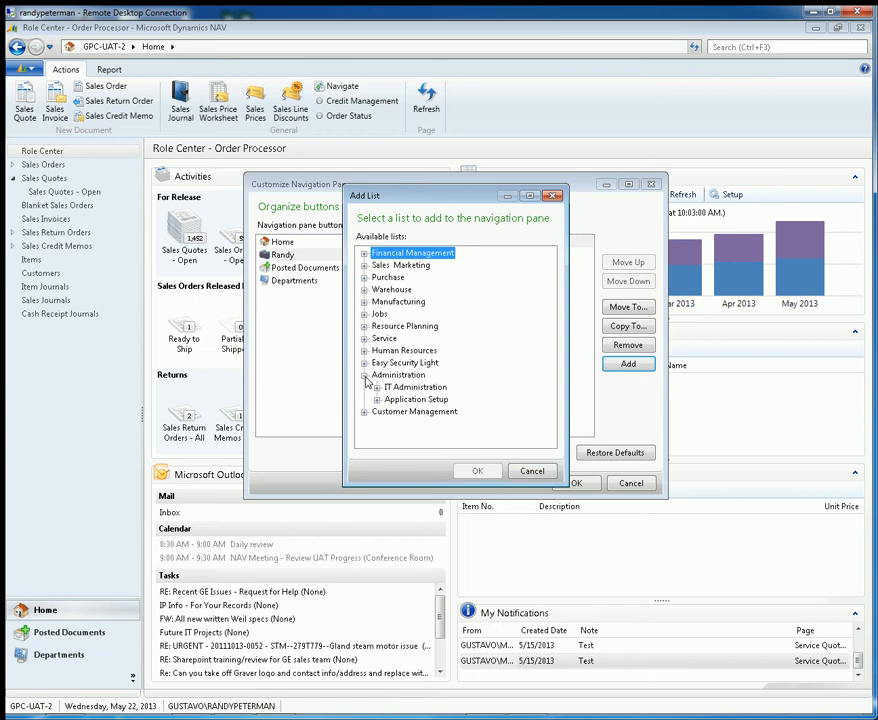
pyautogui.click(377, 399)
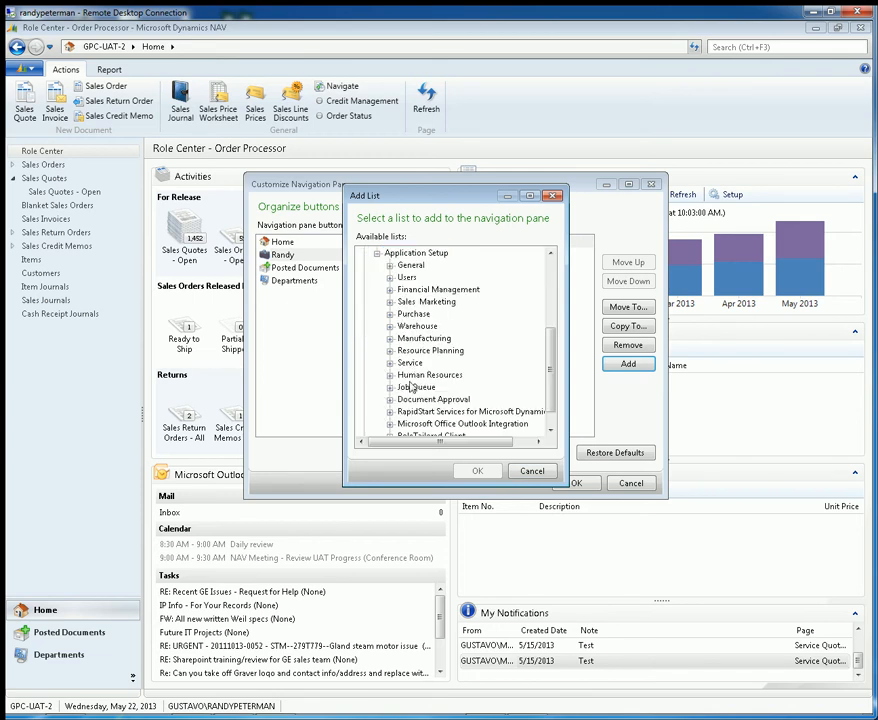
pyautogui.click(391, 278)
pyautogui.click(428, 289)
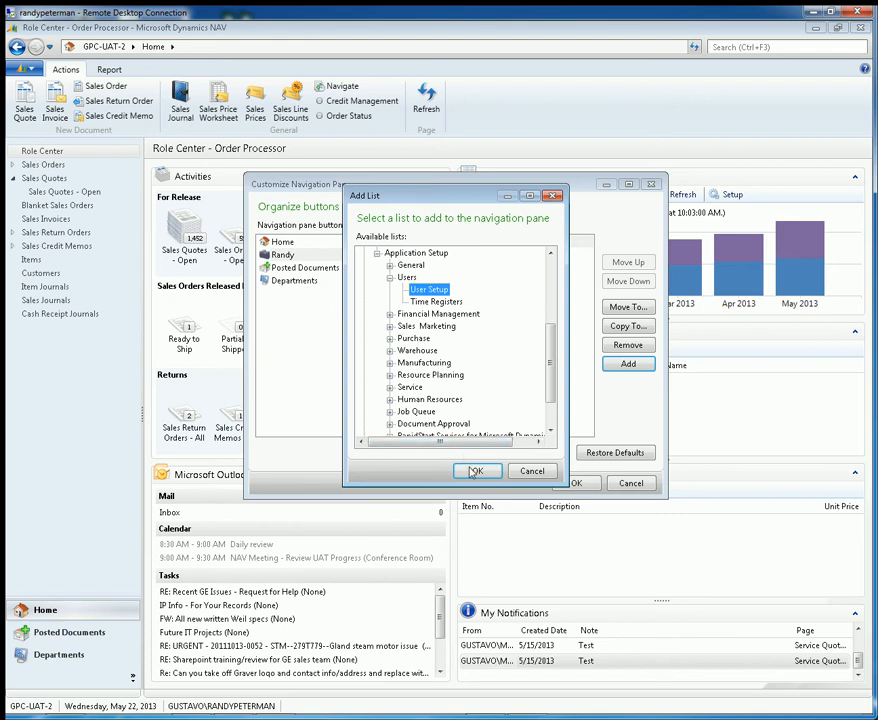
pyautogui.click(478, 472)
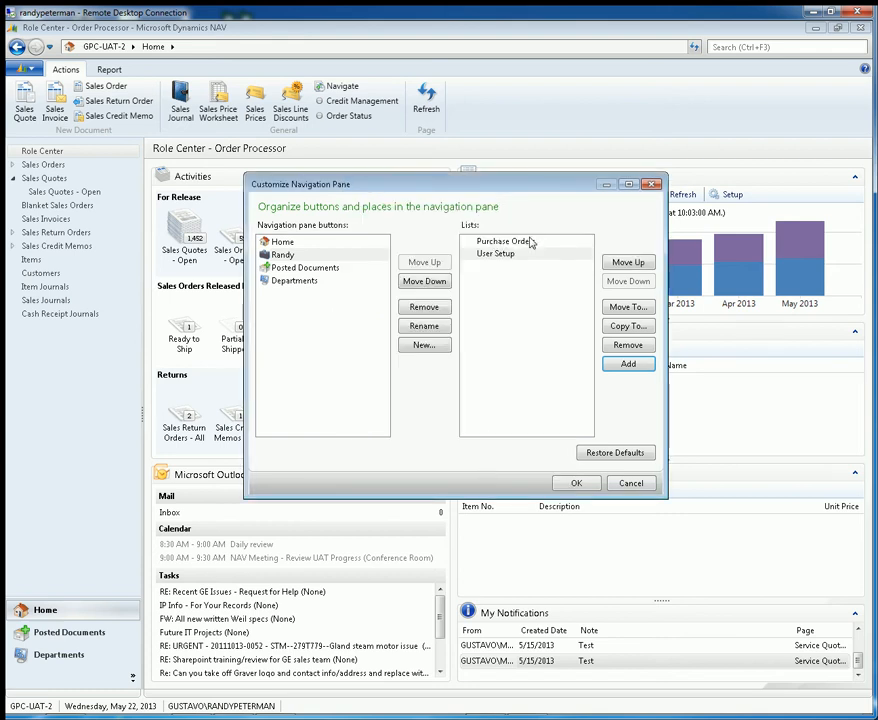
# Step: Add the Sales Quotes list from Sales & Marketing, Order Processing to the custom navigation button
pyautogui.click(628, 364)
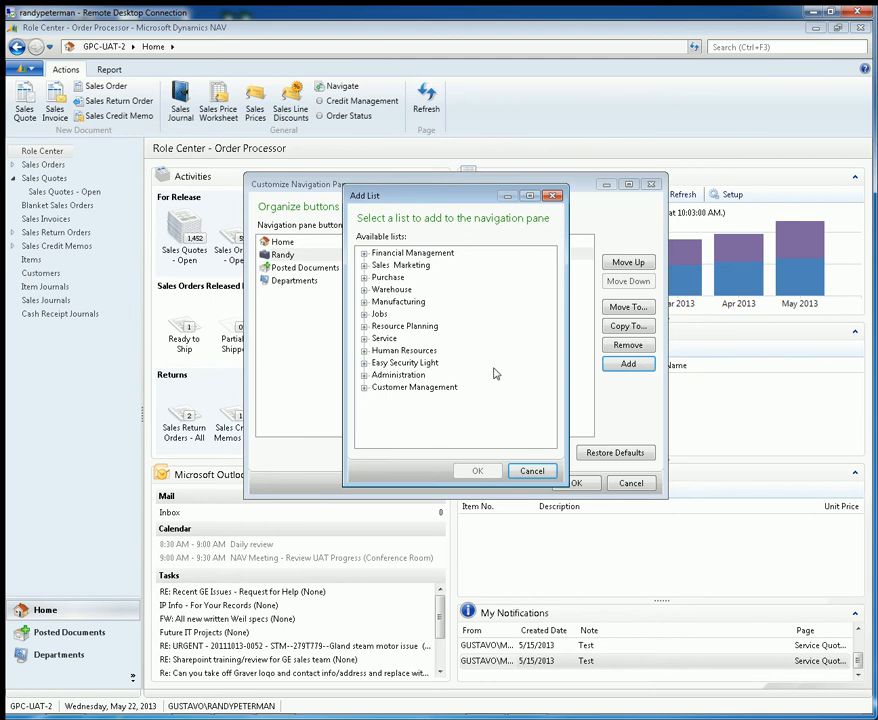
pyautogui.click(364, 265)
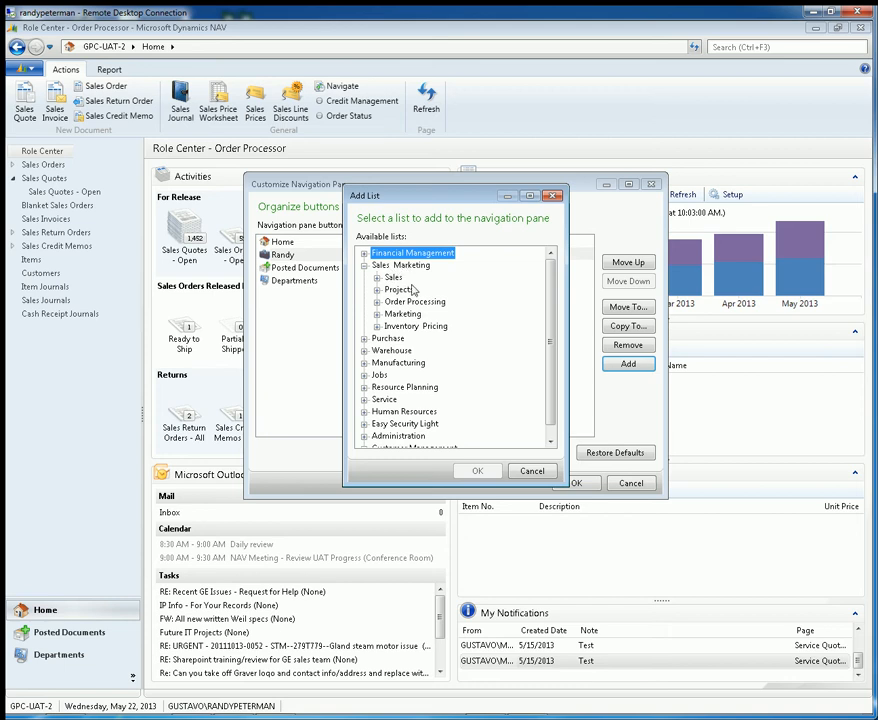
pyautogui.click(377, 302)
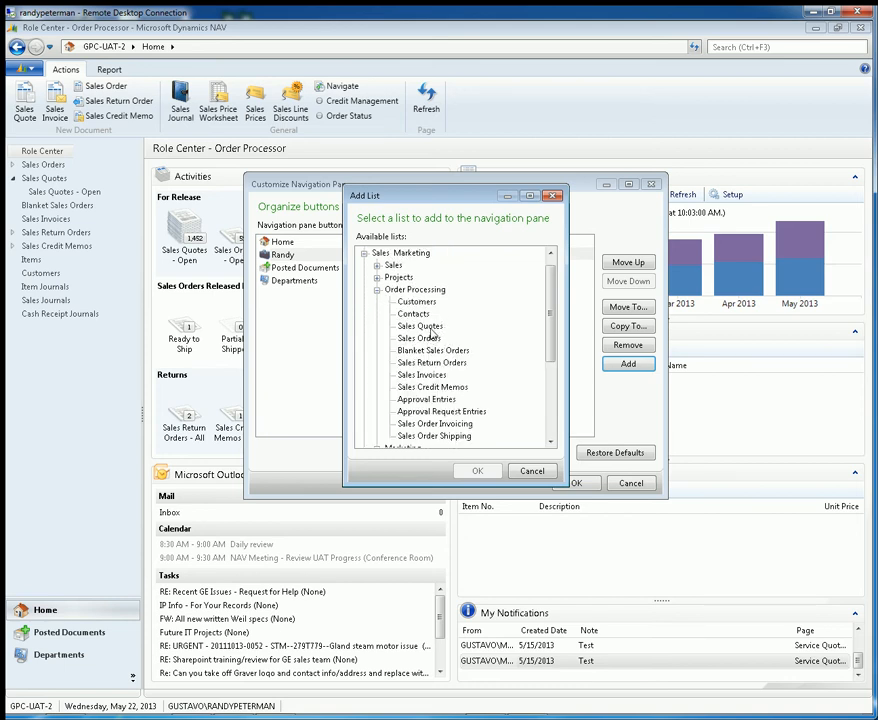
pyautogui.click(421, 327)
pyautogui.click(482, 473)
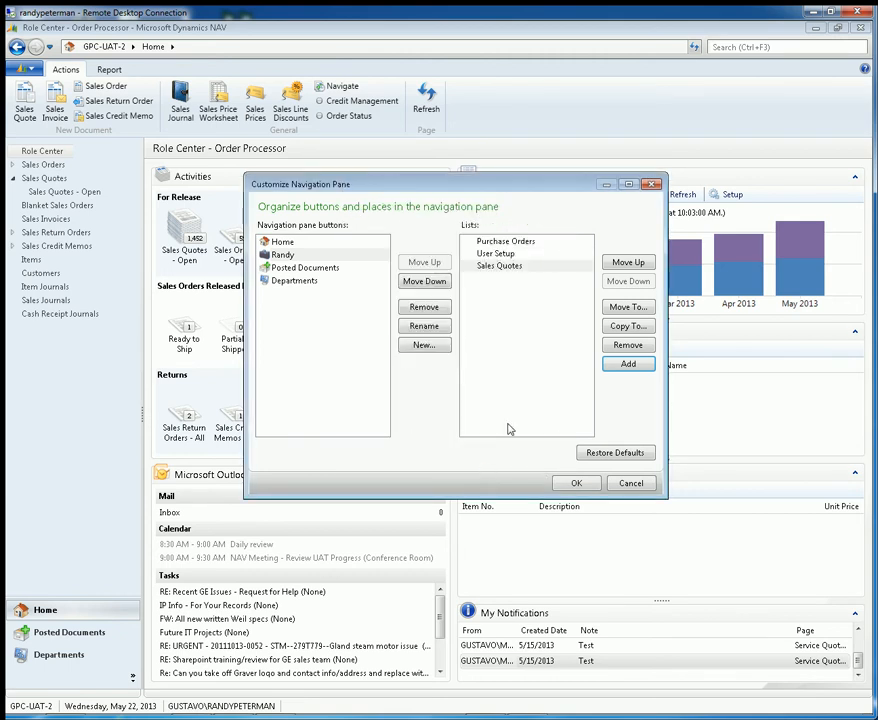
# Step: Move Sales Quotes above User Setup and Purchase Orders in the custom button's lists
pyautogui.click(505, 269)
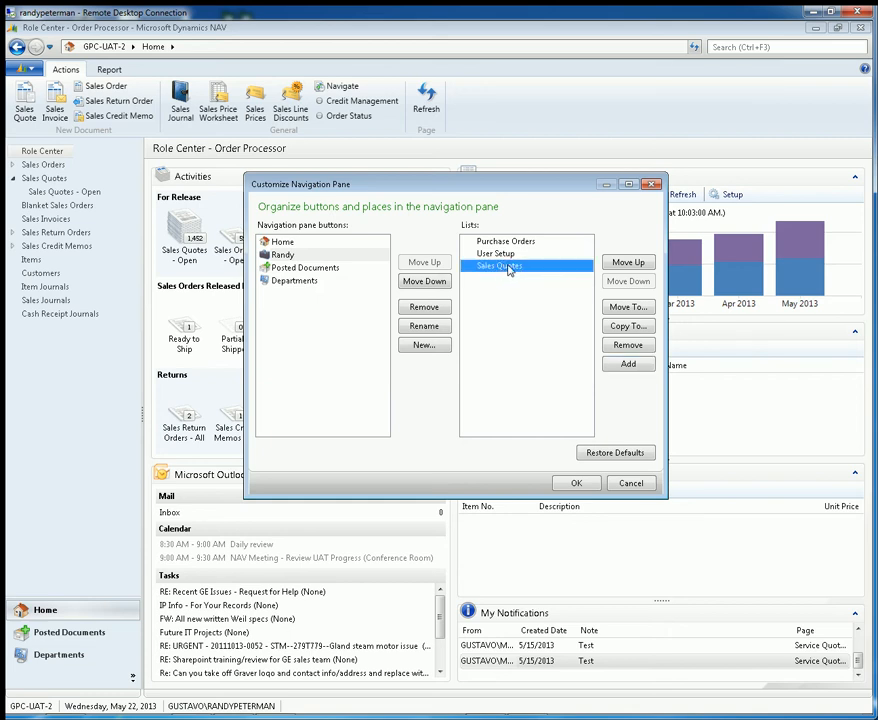
pyautogui.click(641, 265)
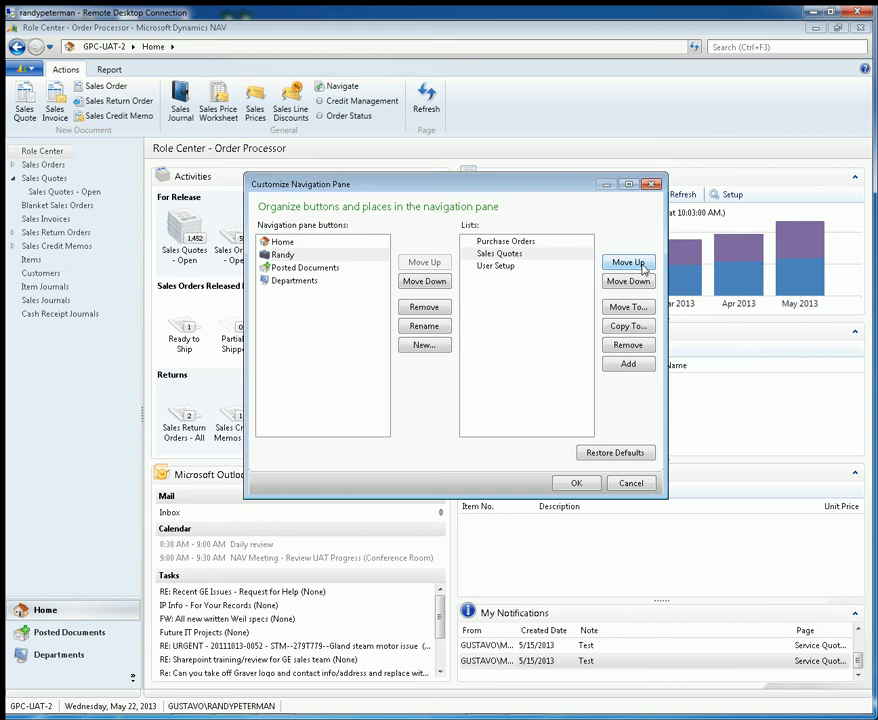
pyautogui.click(641, 265)
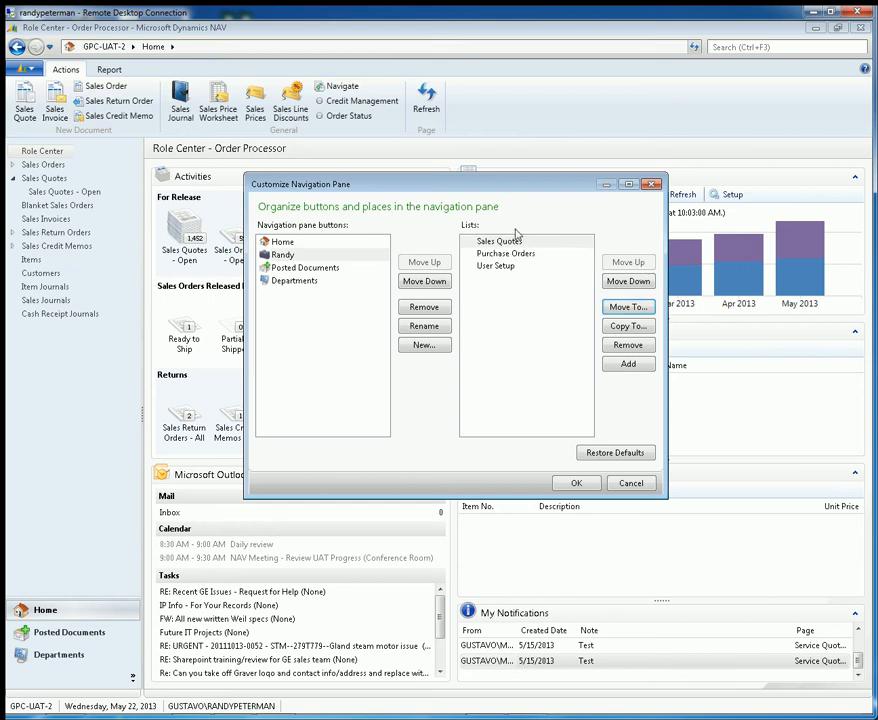
pyautogui.click(530, 326)
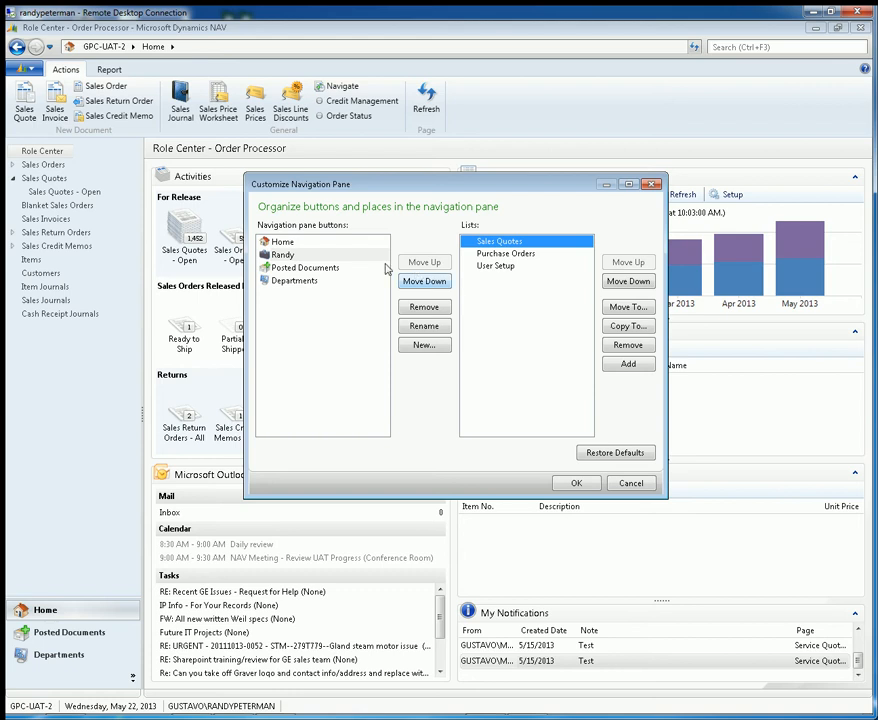
# Step: Move the custom navigation button below Posted Documents and return it to directly below Home
pyautogui.click(285, 255)
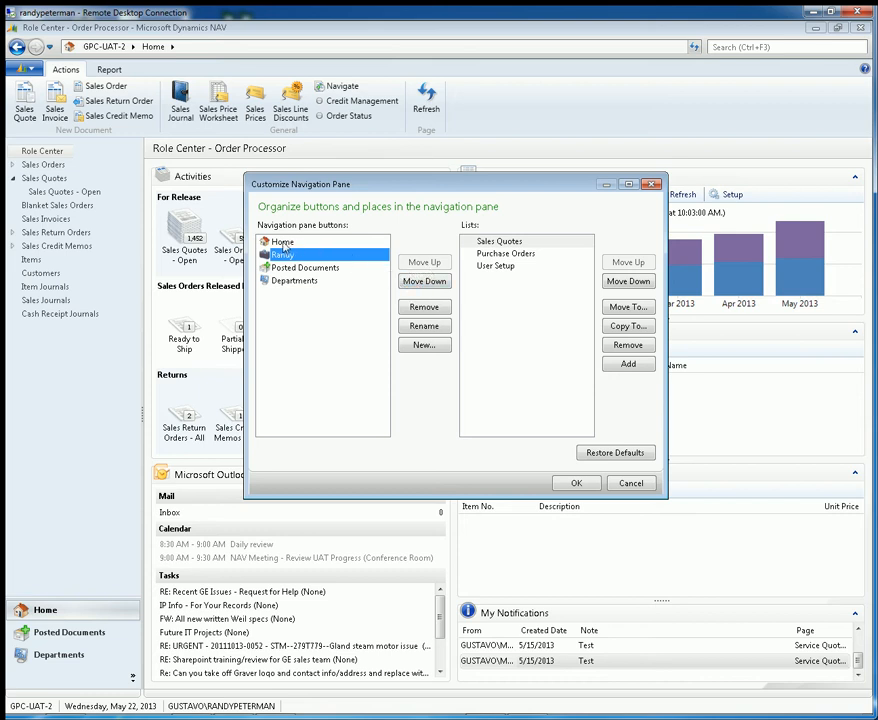
pyautogui.click(412, 283)
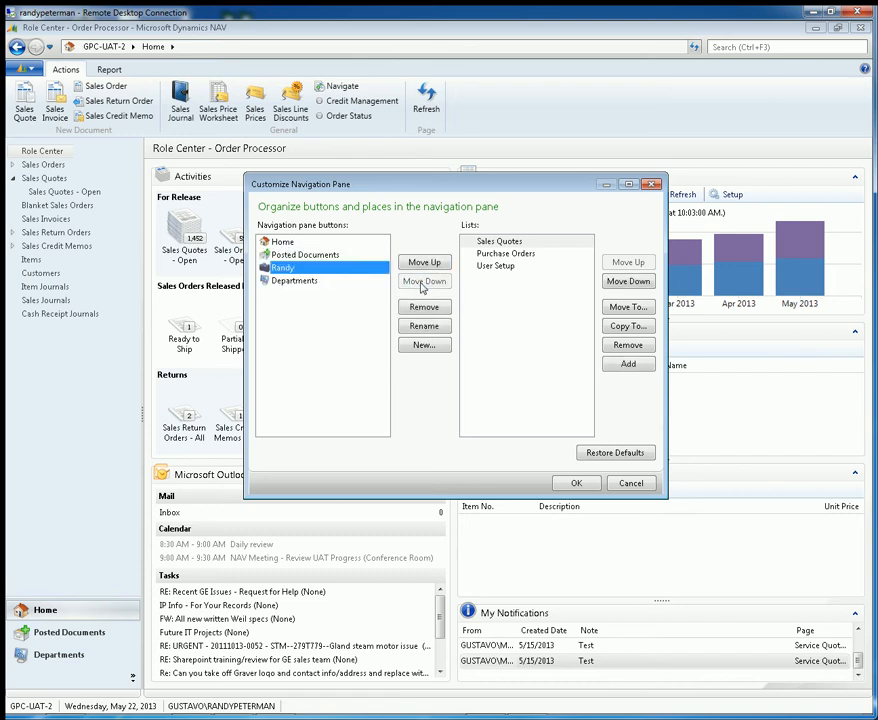
pyautogui.click(426, 264)
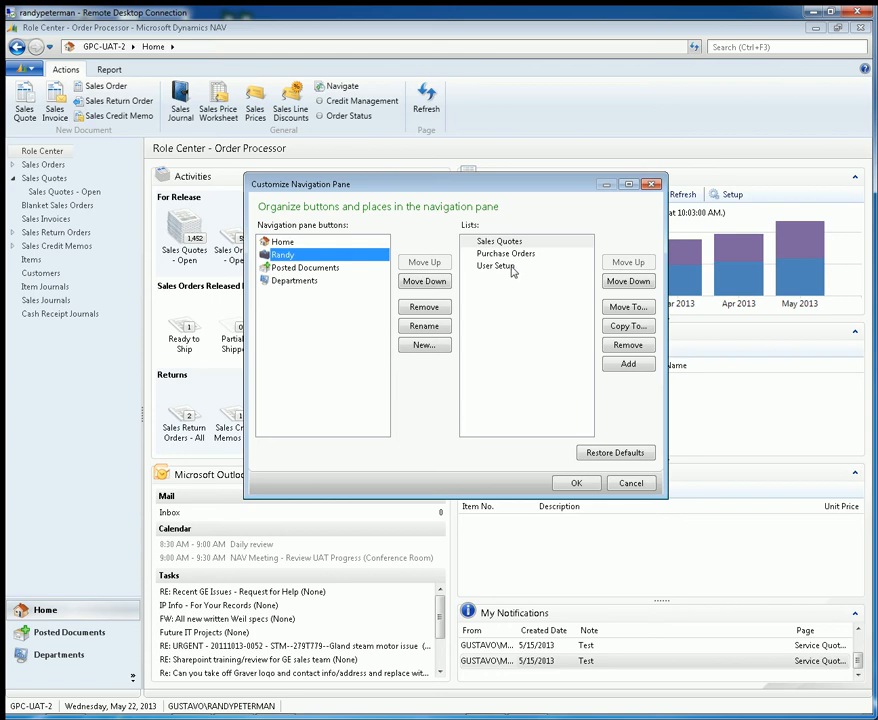
# Step: Add the Service Contracts list from Service, Contract Management to the Home button, and save the customization with an application restart
pyautogui.click(285, 243)
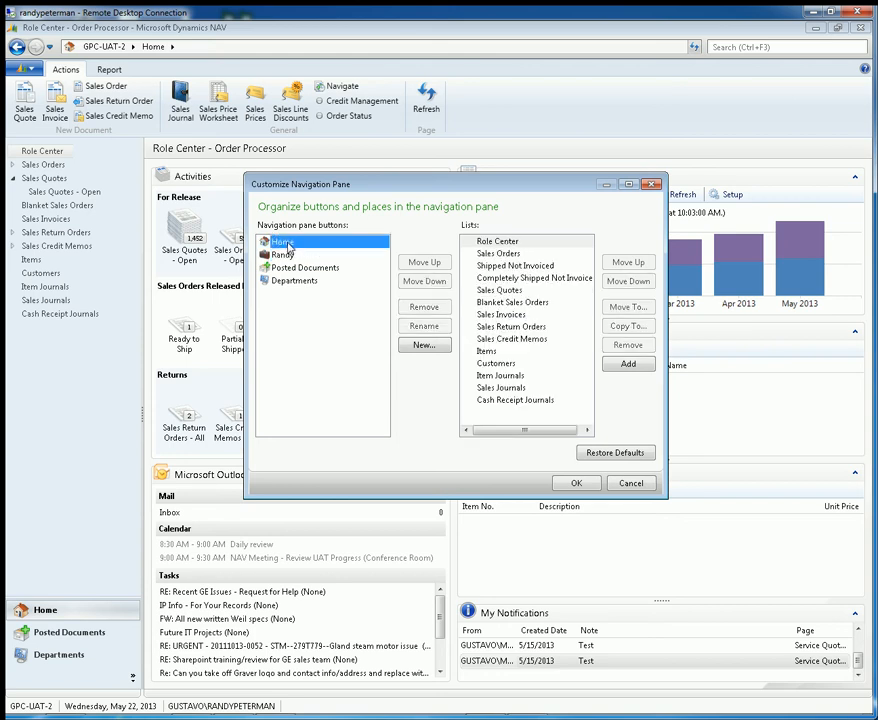
pyautogui.click(629, 364)
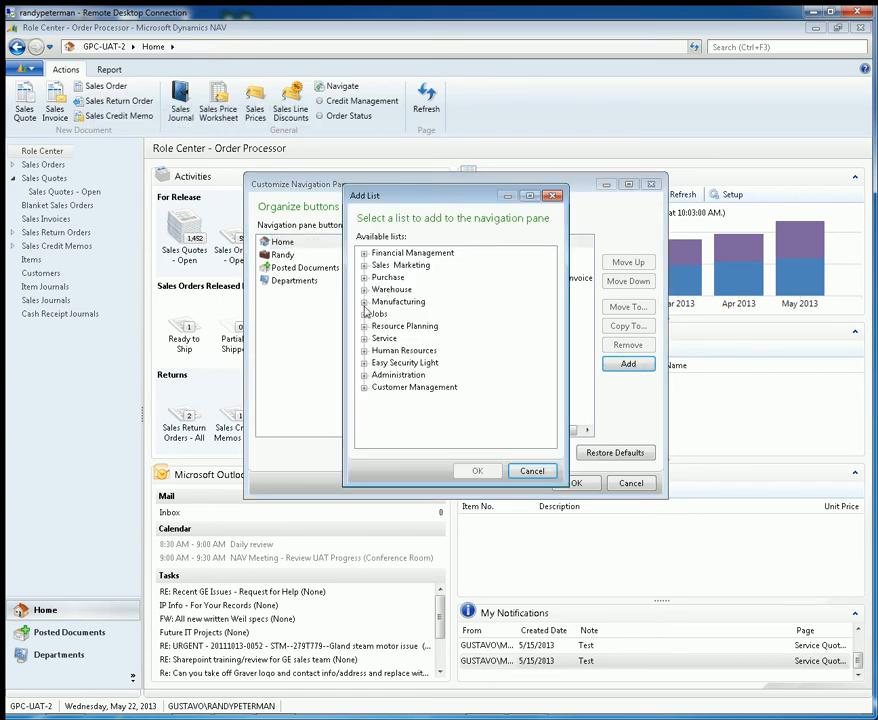
pyautogui.click(364, 339)
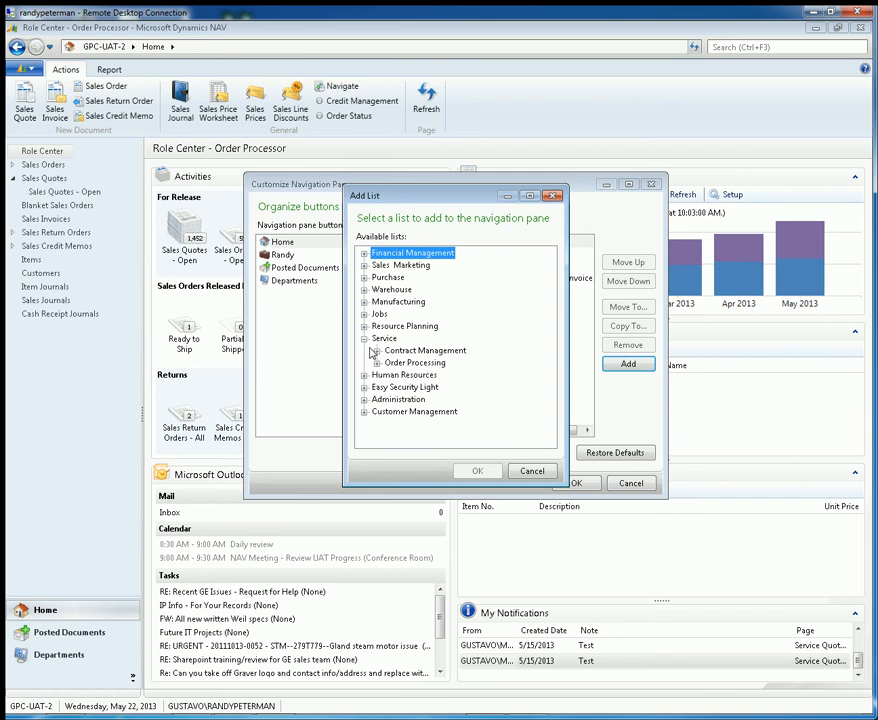
pyautogui.click(377, 351)
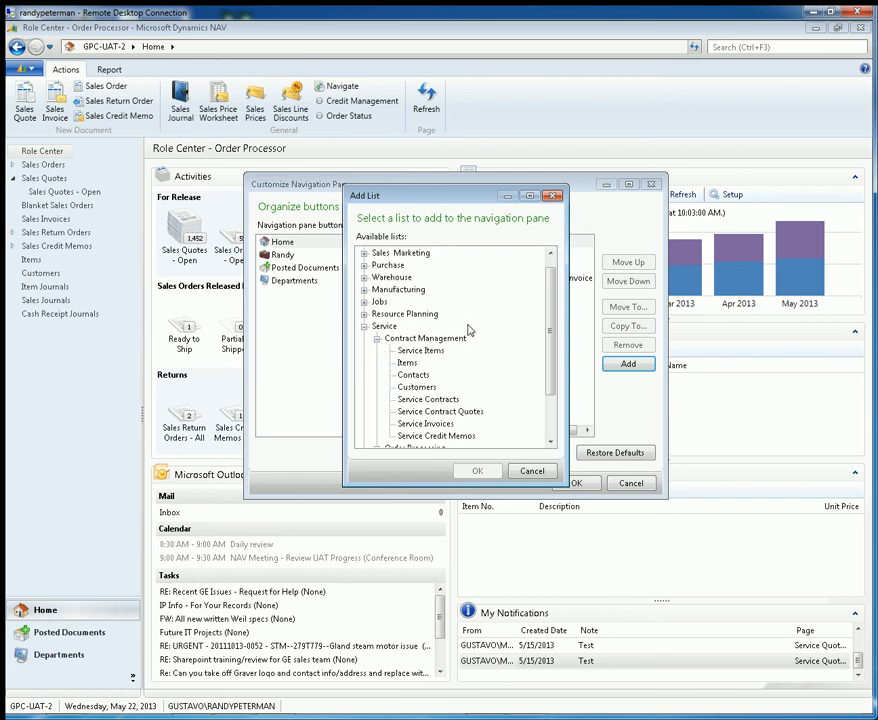
pyautogui.click(440, 400)
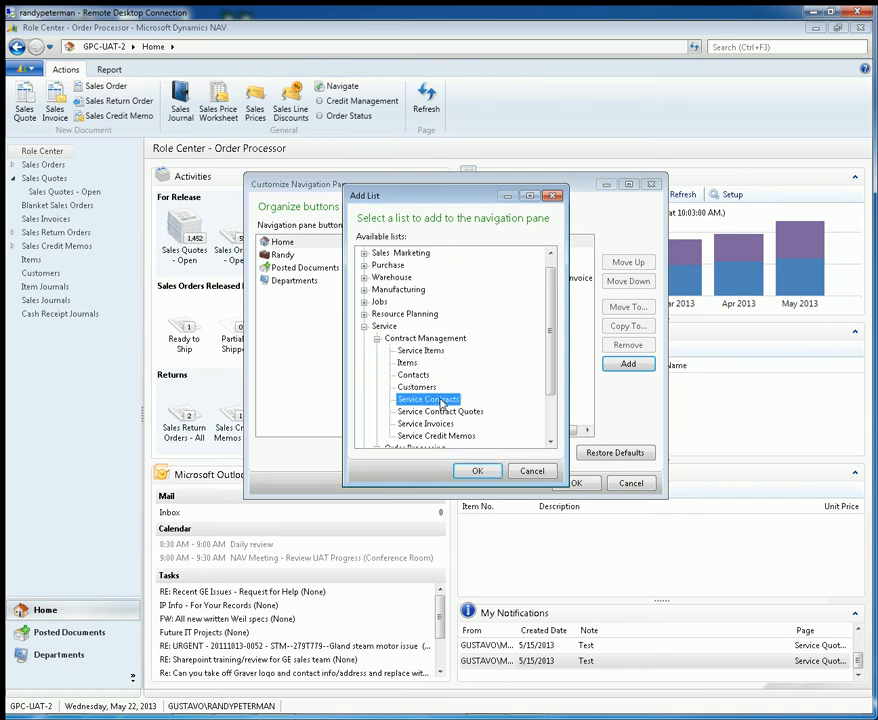
pyautogui.click(478, 471)
pyautogui.click(528, 412)
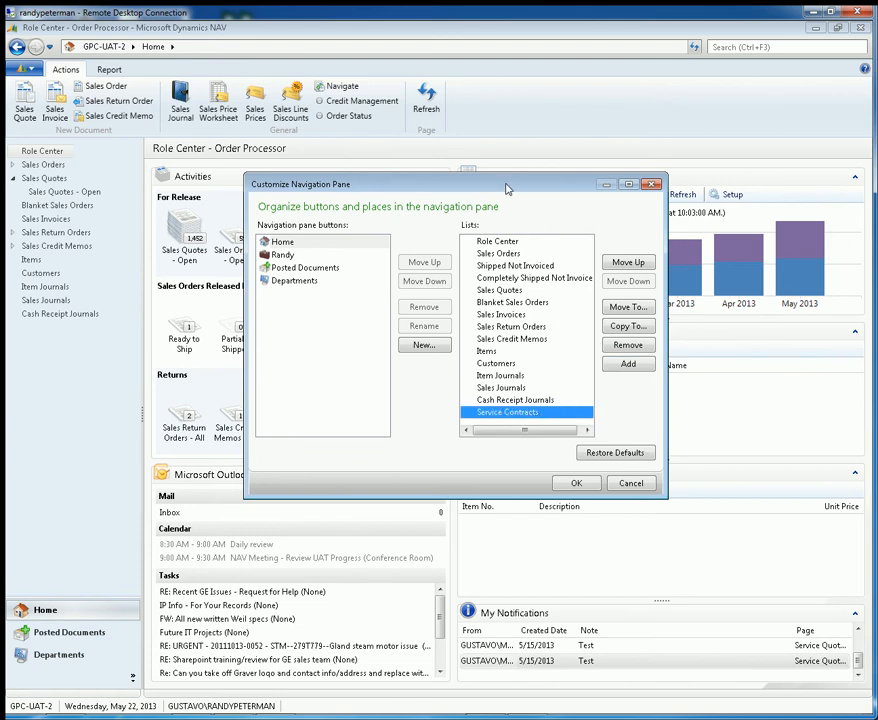
pyautogui.click(577, 483)
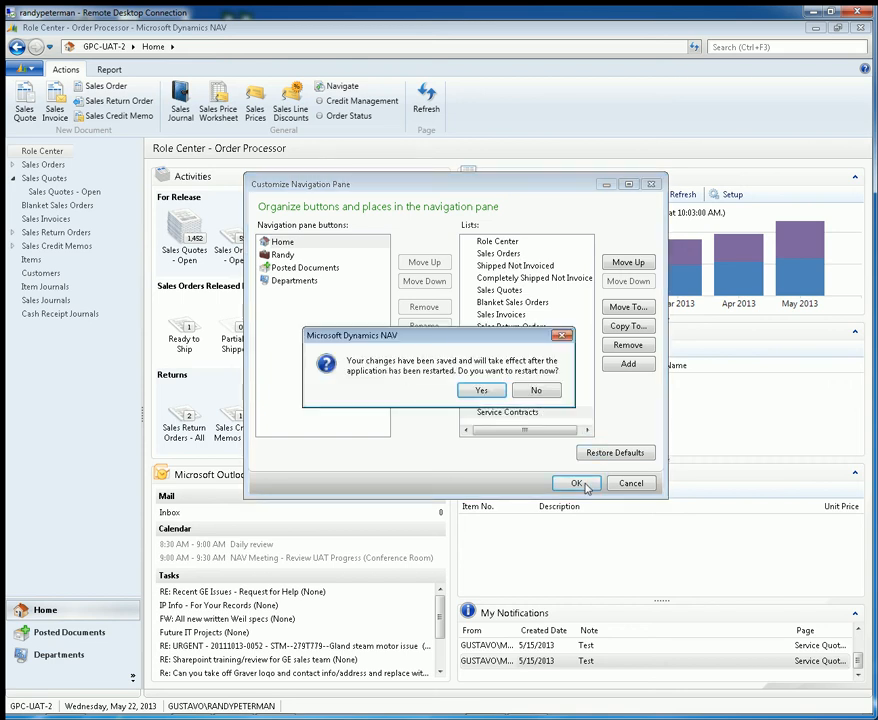
pyautogui.click(482, 391)
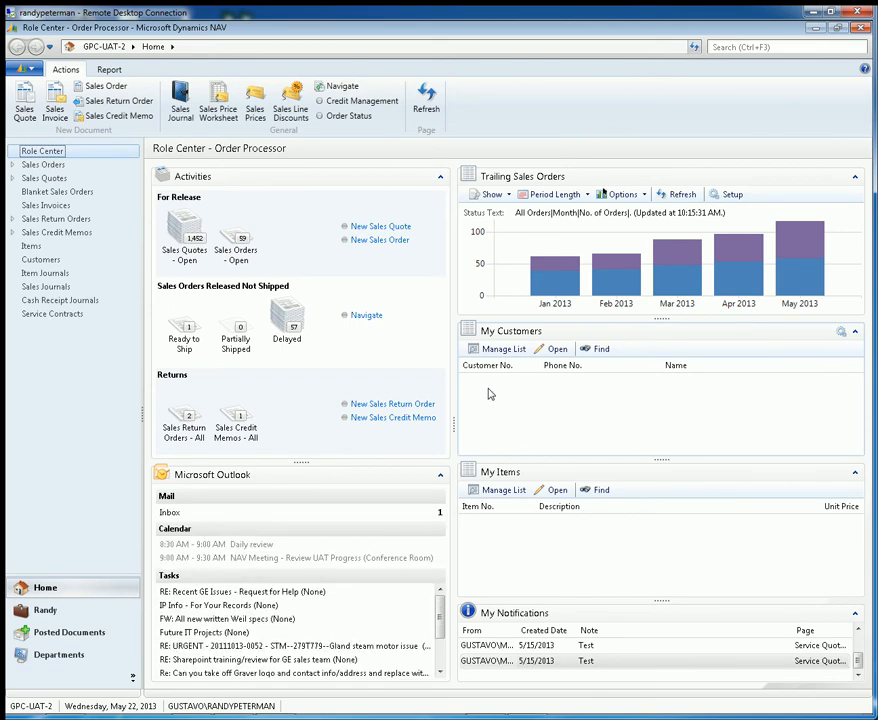
# Step: View Service Contracts under Home and the Sales Quotes, Purchase Orders and User Setup lists under the custom button, and return to Home
pyautogui.click(73, 316)
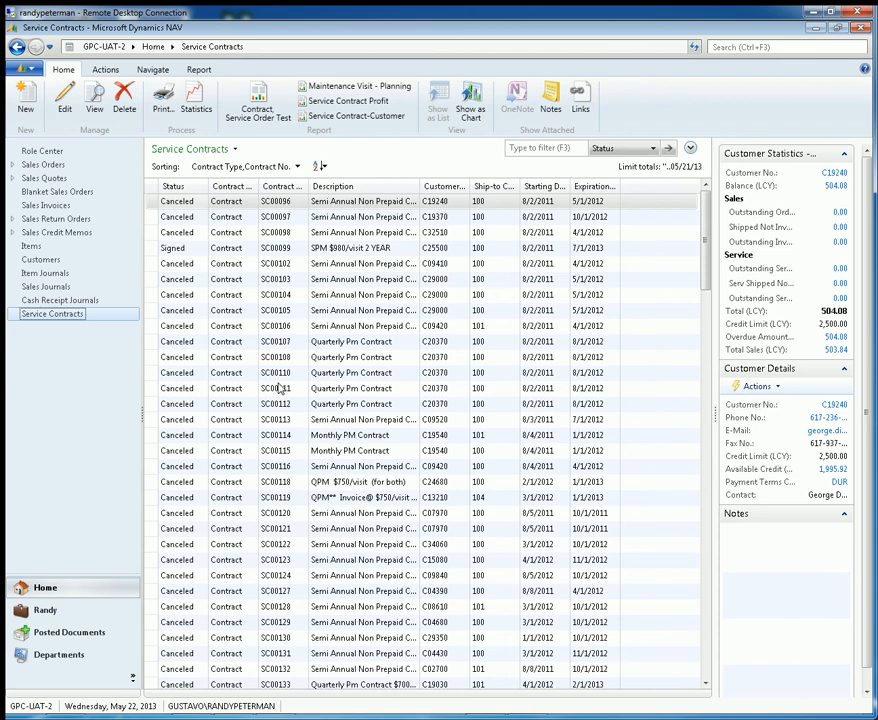
pyautogui.click(37, 617)
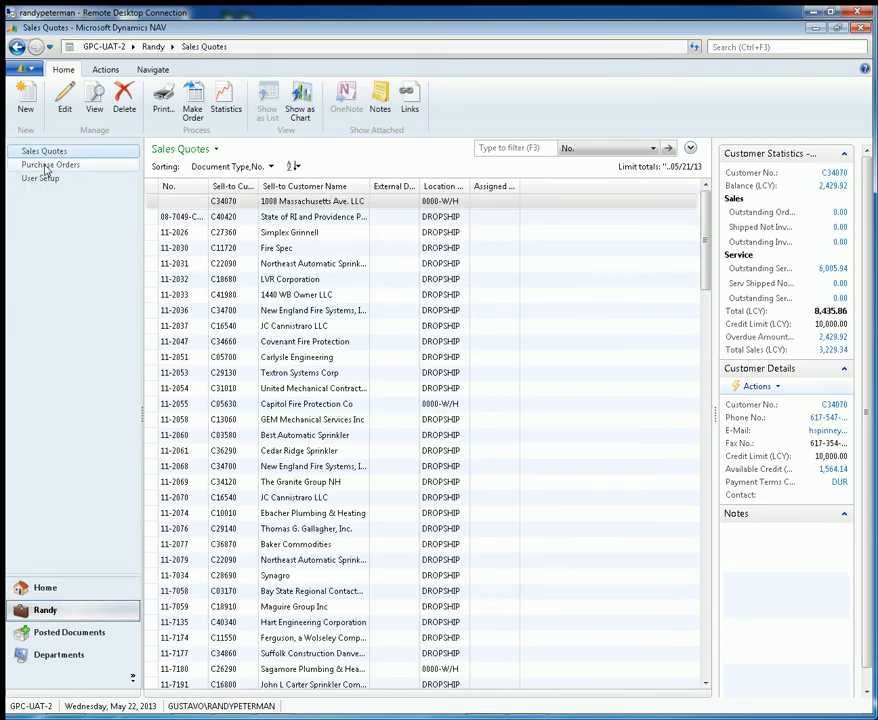
pyautogui.click(40, 166)
pyautogui.click(32, 180)
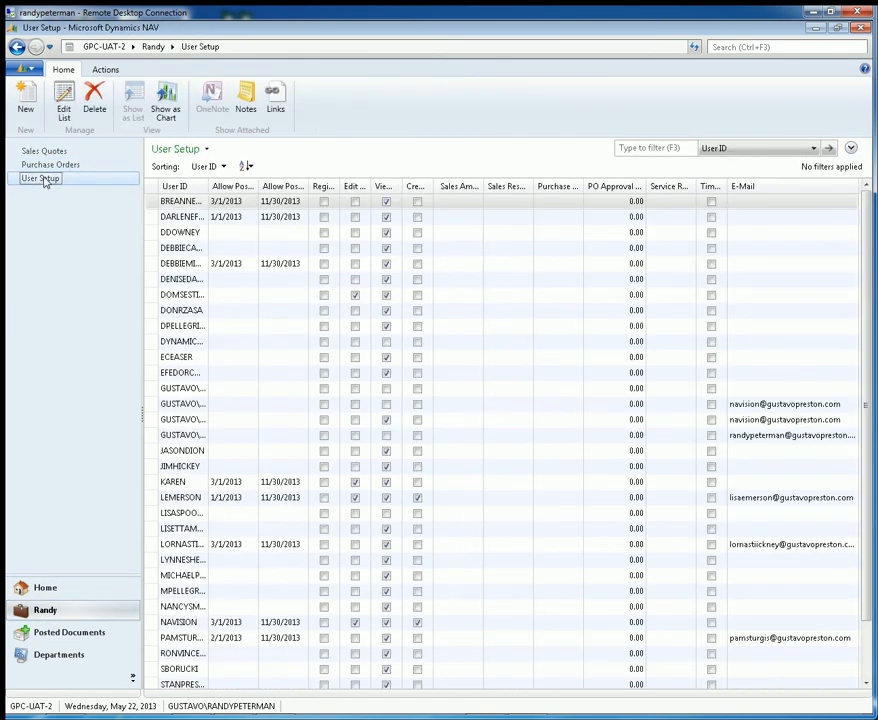
pyautogui.click(50, 151)
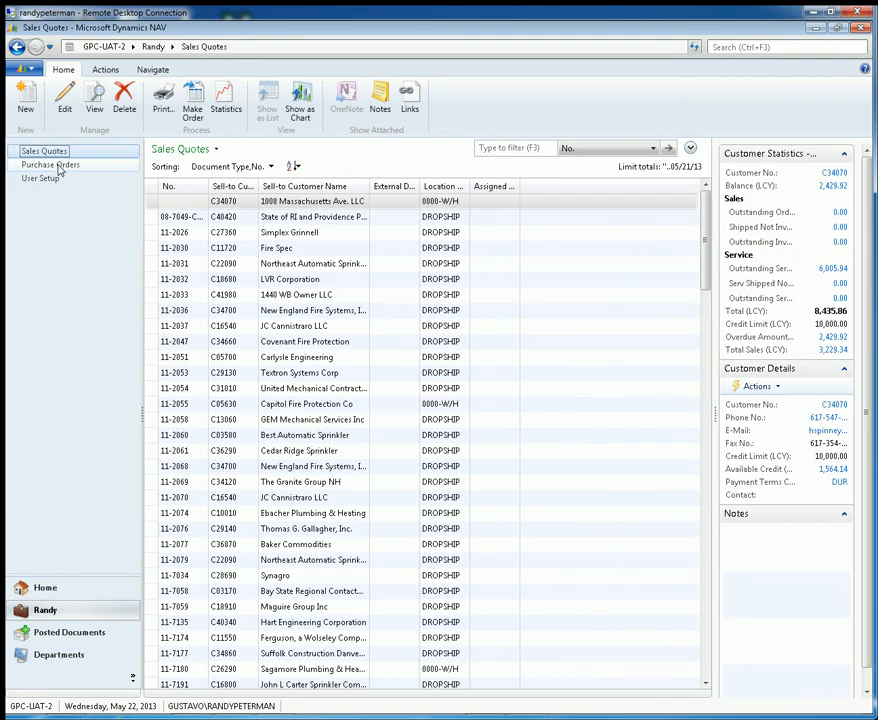
pyautogui.click(55, 165)
pyautogui.click(61, 182)
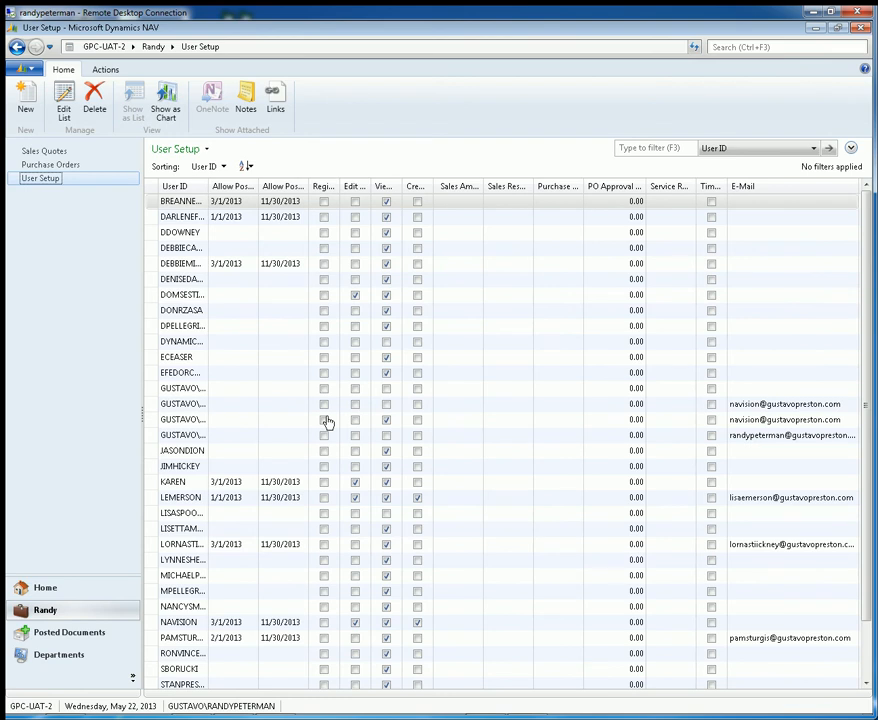
pyautogui.click(52, 592)
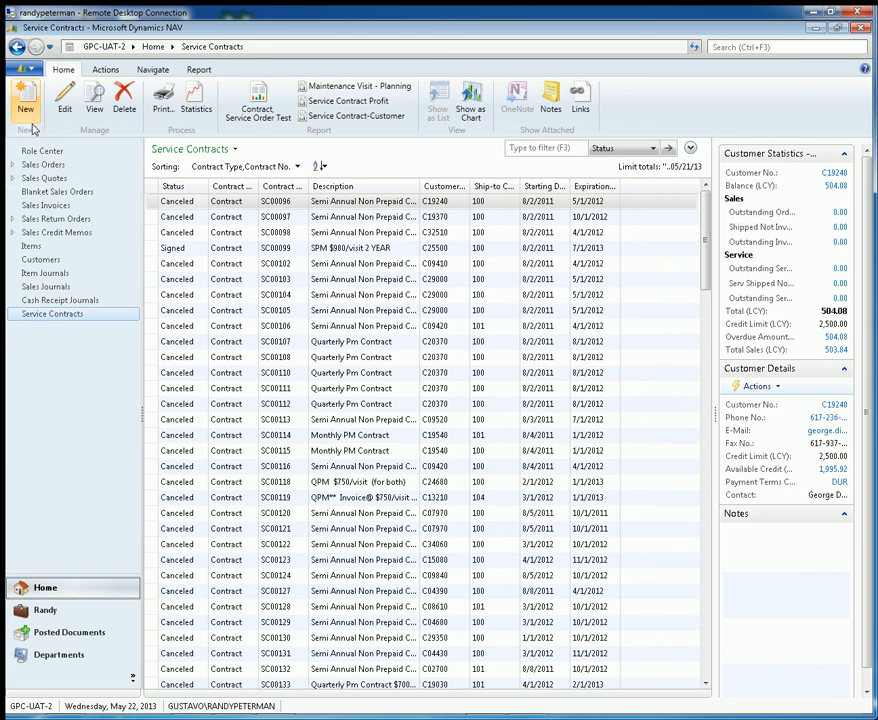
pyautogui.click(29, 70)
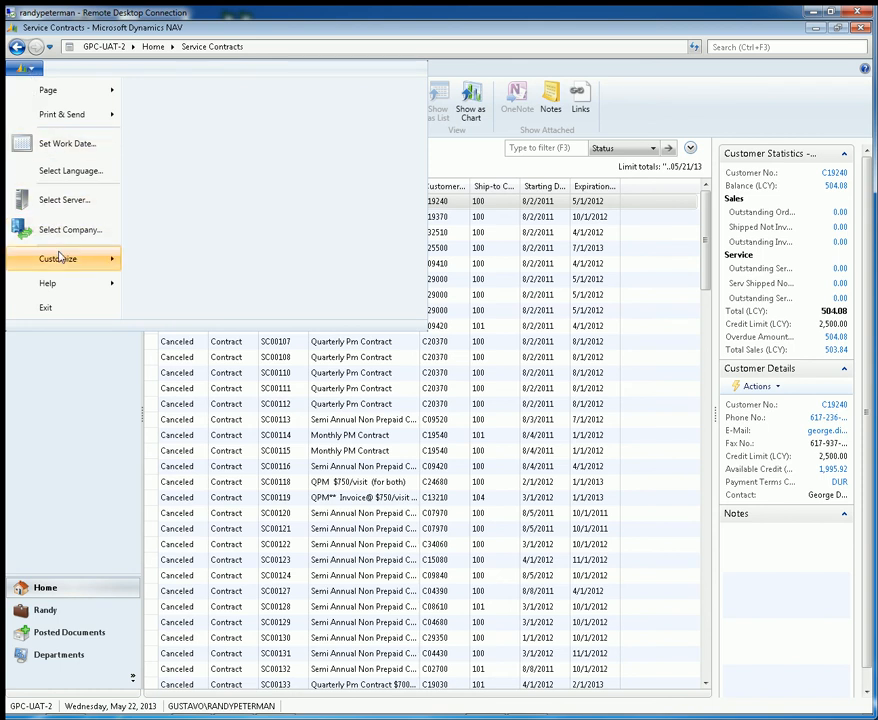
pyautogui.moveTo(58, 258)
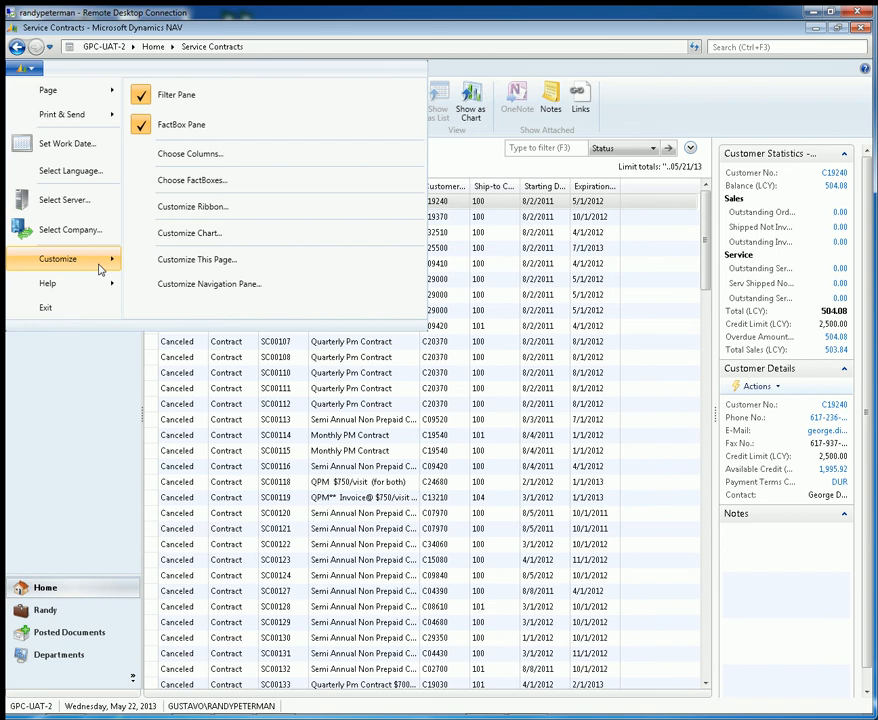
pyautogui.click(91, 413)
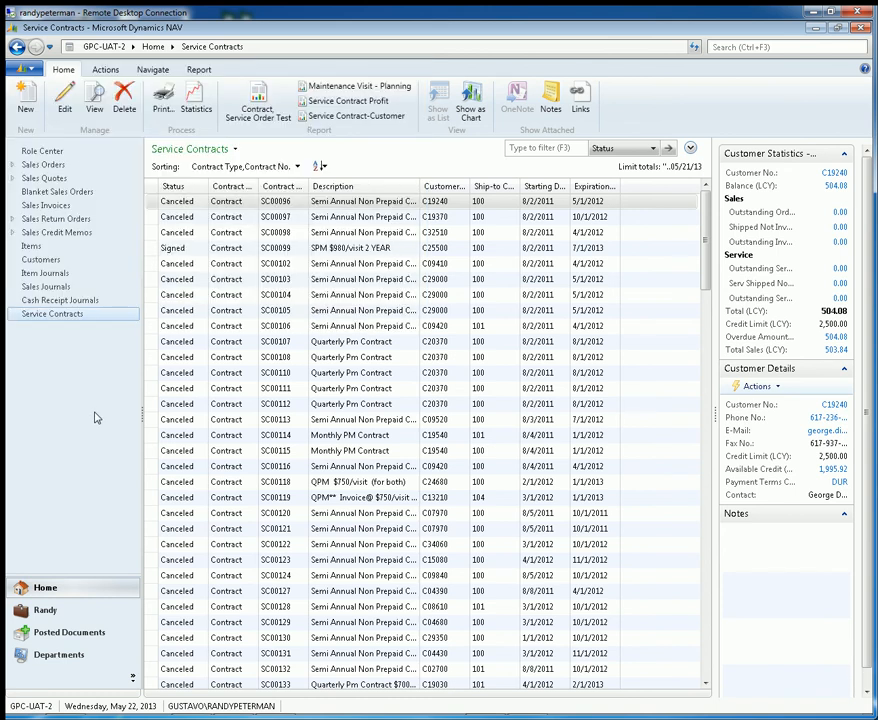
# Step: From the Role Center, remove Service Contracts from the Home button's lists in the navigation pane customization, and restart the application to apply it
pyautogui.click(40, 152)
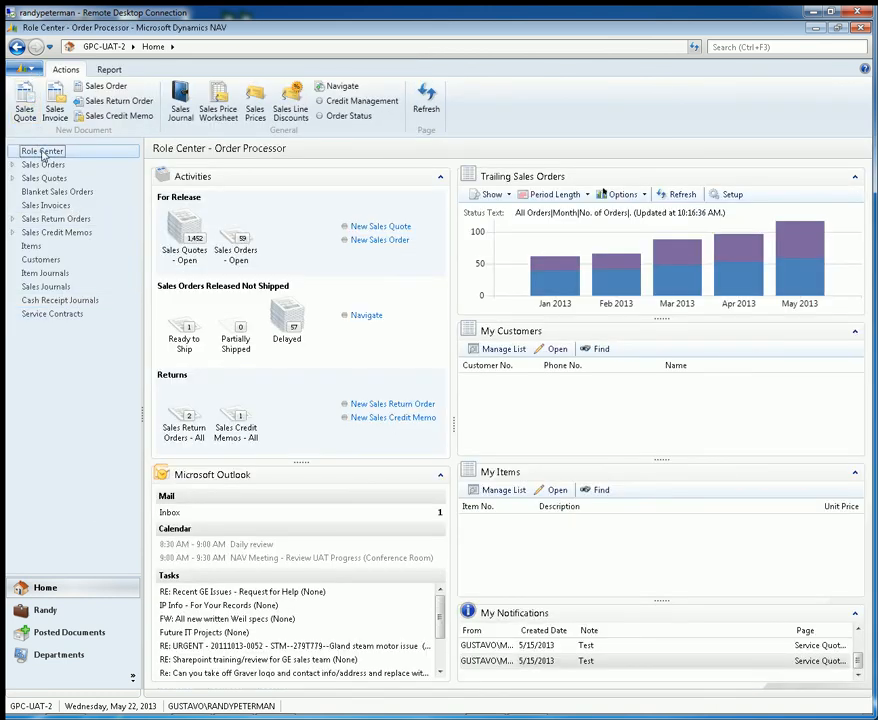
pyautogui.click(25, 68)
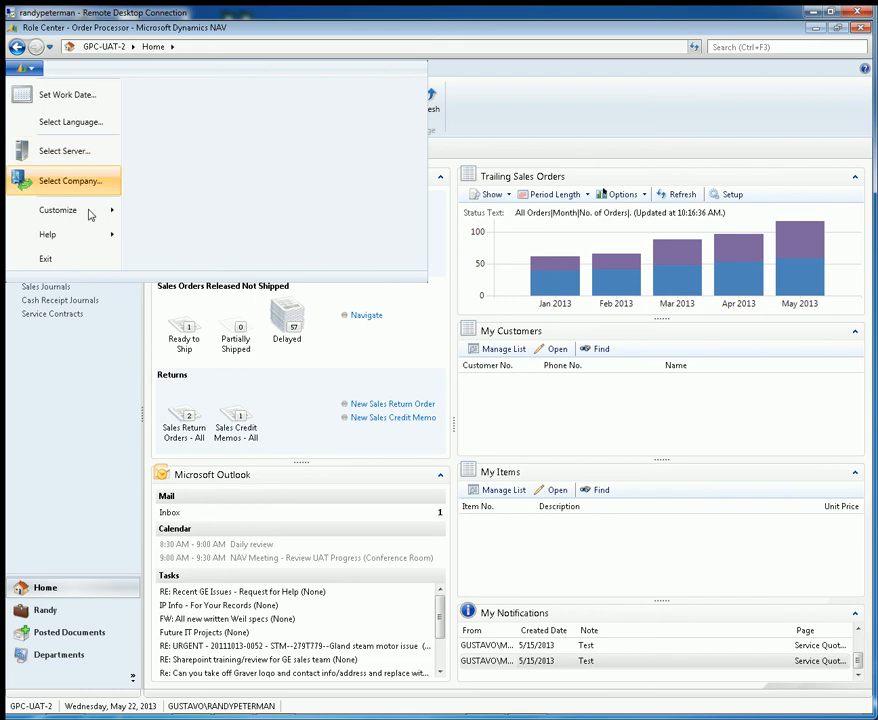
pyautogui.moveTo(88, 214)
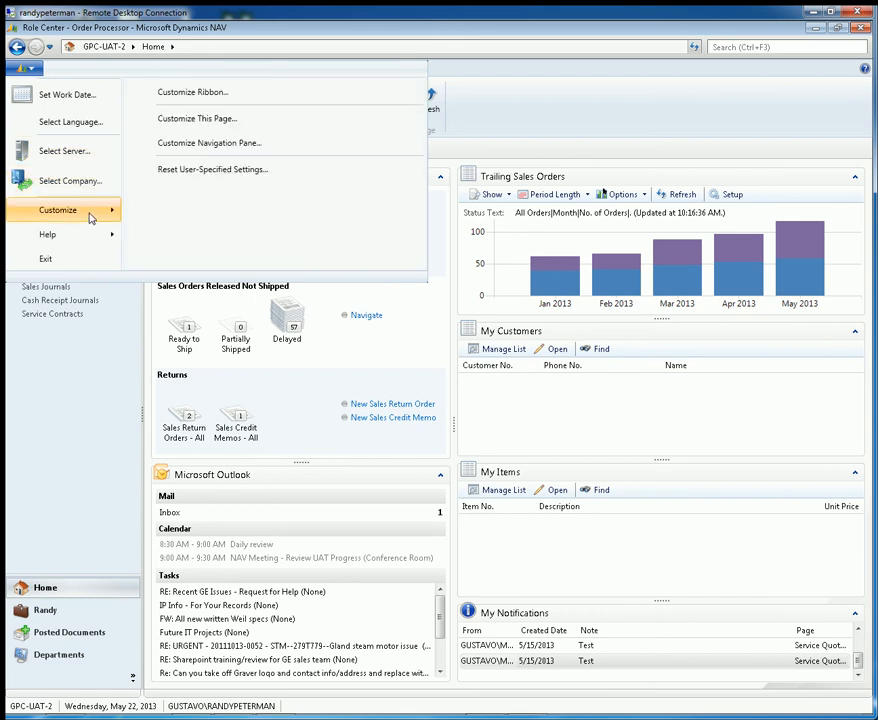
pyautogui.click(225, 152)
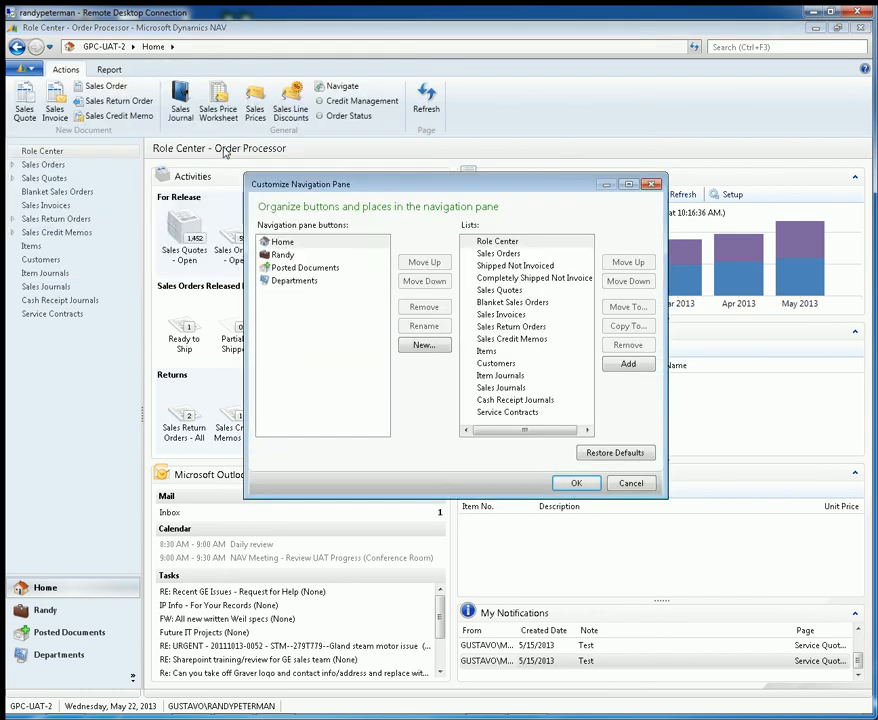
pyautogui.click(290, 242)
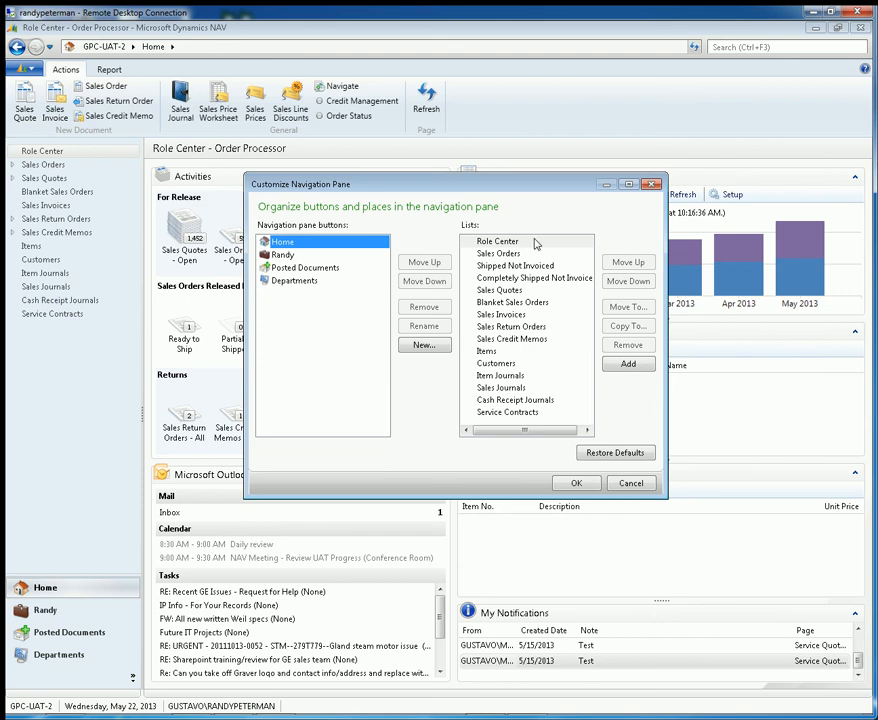
pyautogui.click(510, 413)
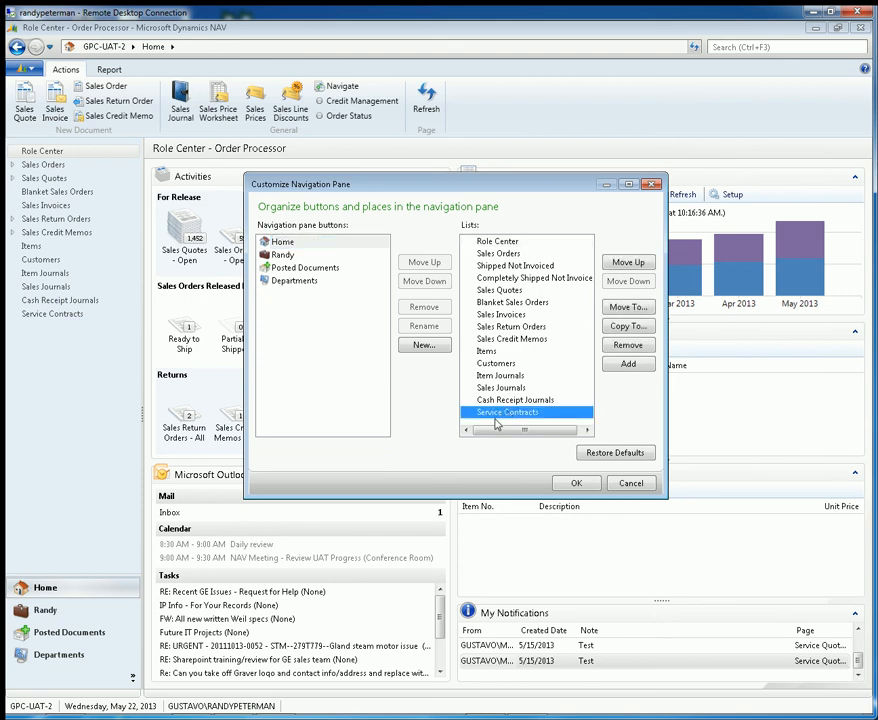
pyautogui.click(637, 348)
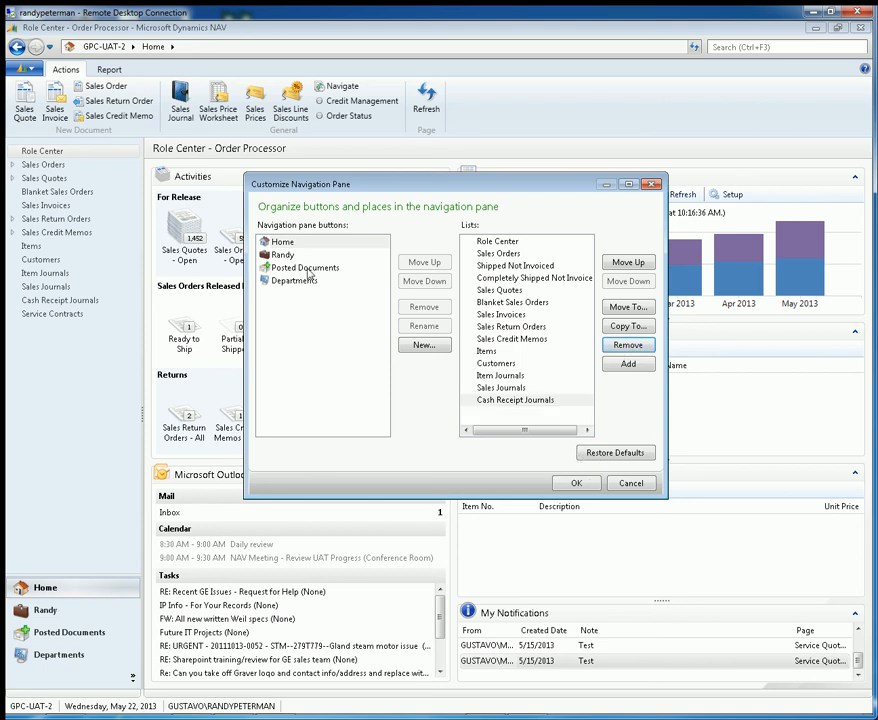
pyautogui.click(490, 241)
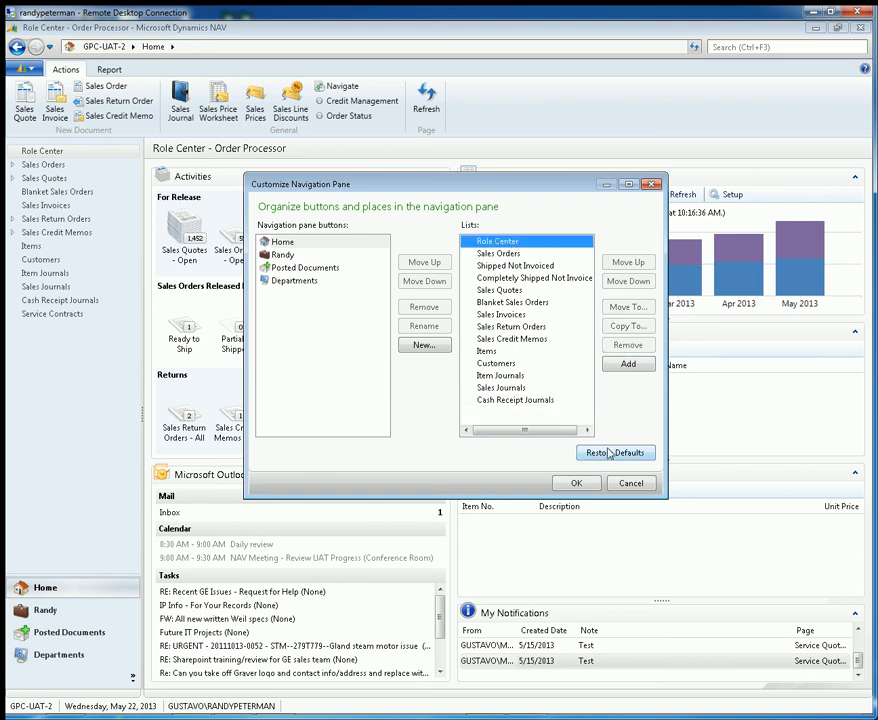
pyautogui.click(587, 486)
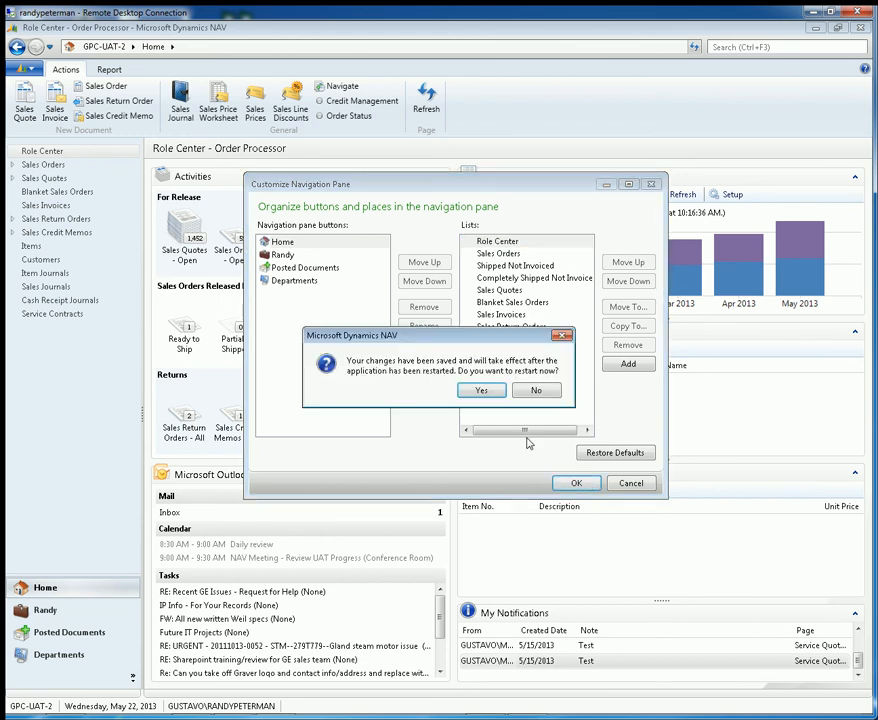
pyautogui.click(486, 392)
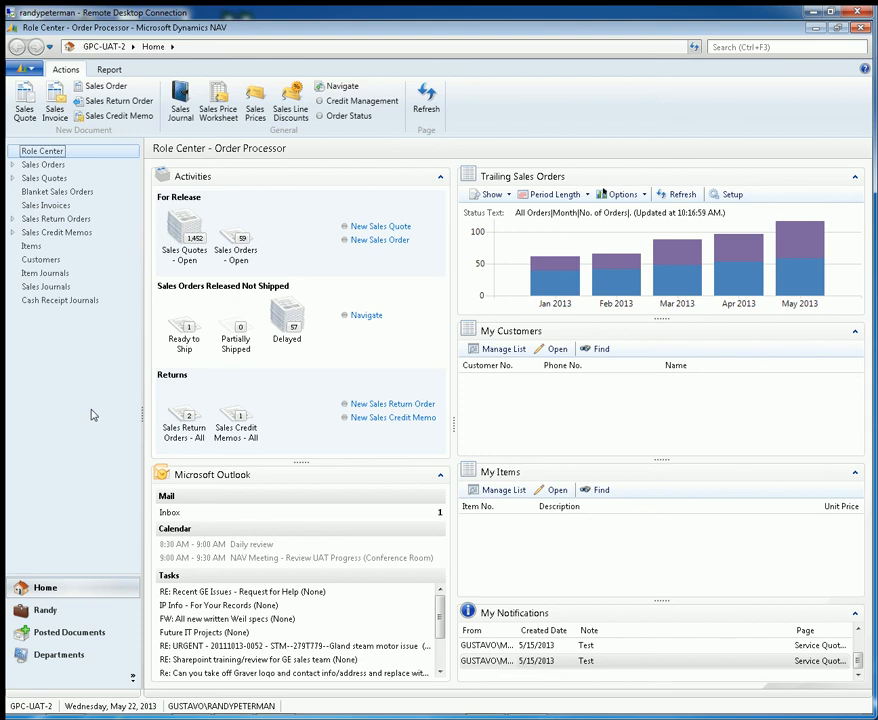
# Step: Open the Service Quotes list from Departments, Service, Order Processing, and return to the Order Processing page
pyautogui.click(58, 655)
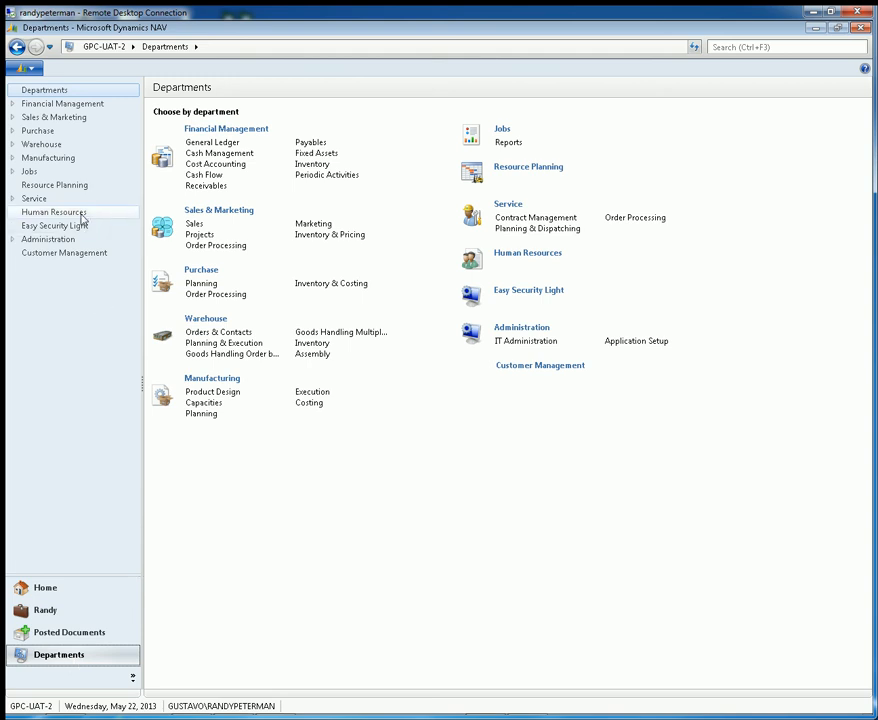
pyautogui.click(13, 199)
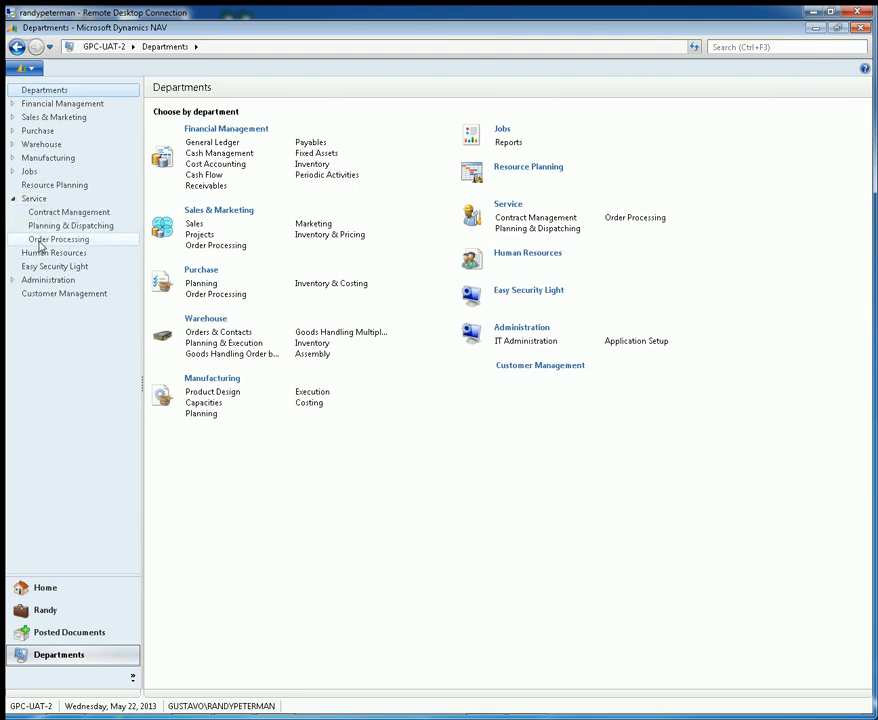
pyautogui.click(40, 241)
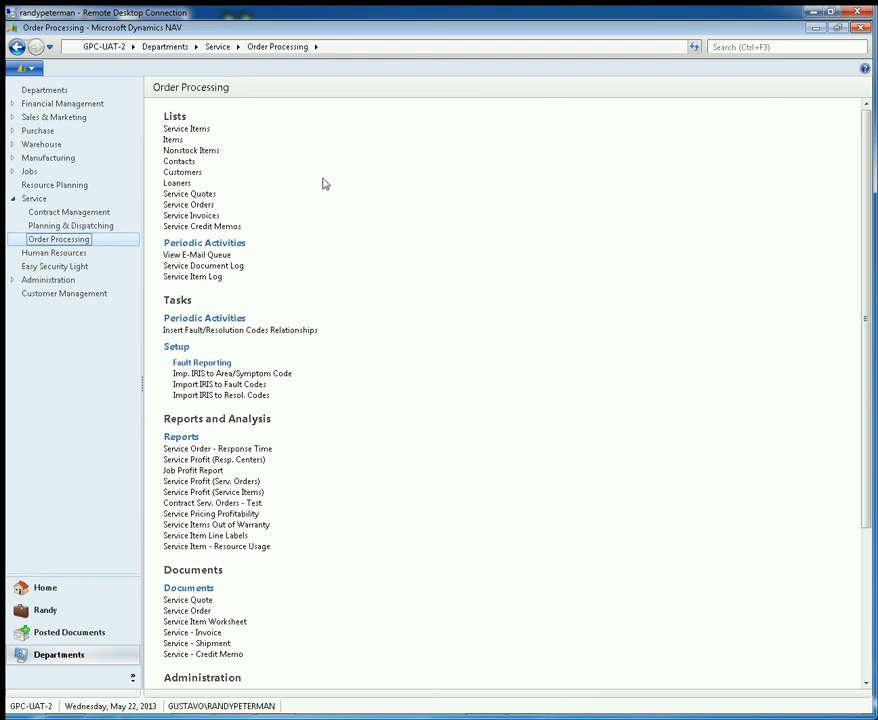
pyautogui.click(206, 196)
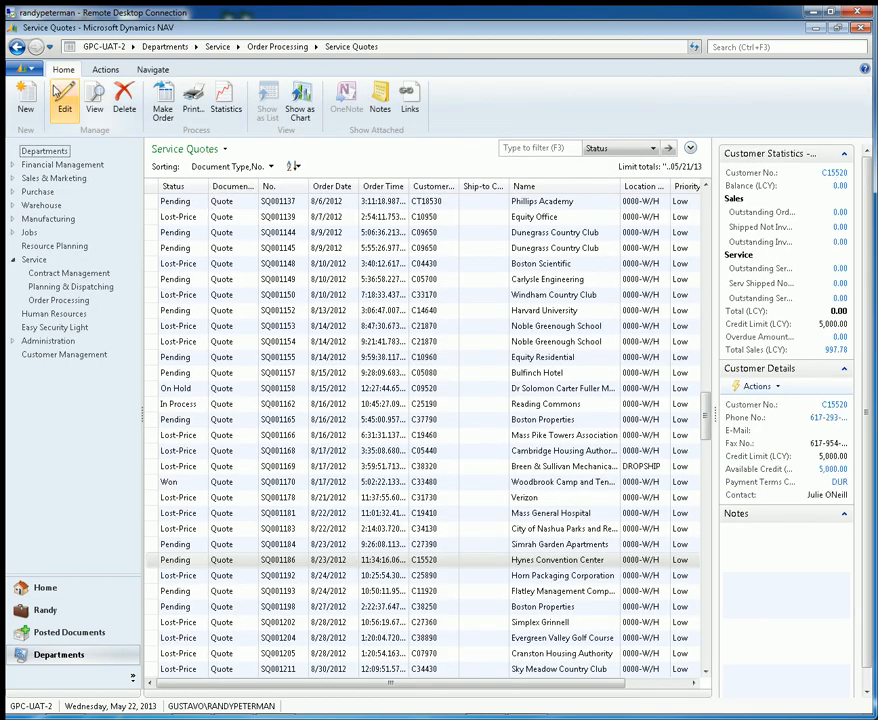
pyautogui.click(16, 48)
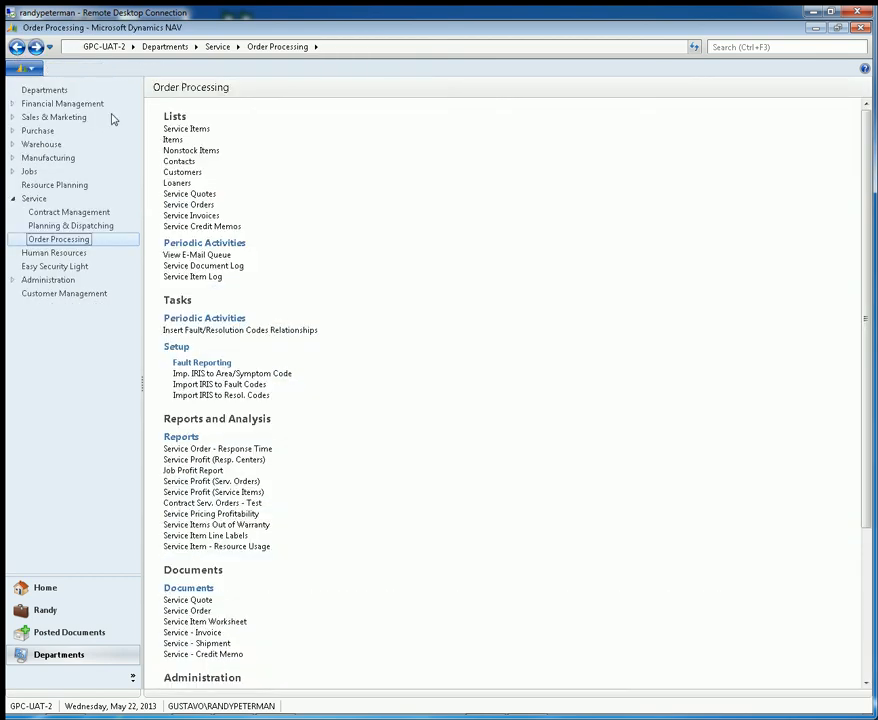
# Step: Add the Service Quotes list to the navigation pane directly from its Order Processing link, and restart the application
pyautogui.rightClick(200, 198)
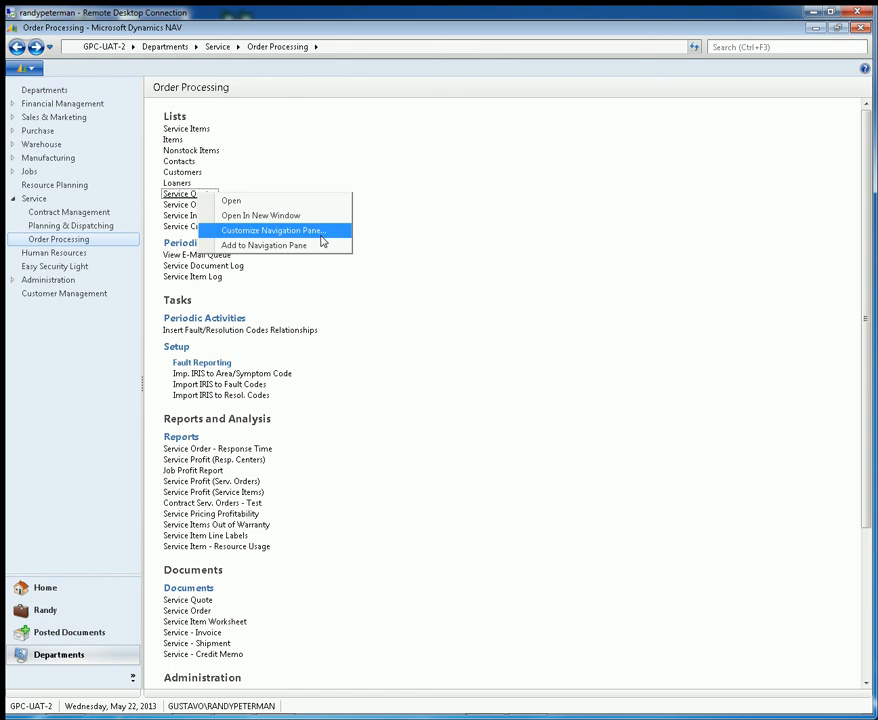
pyautogui.click(268, 245)
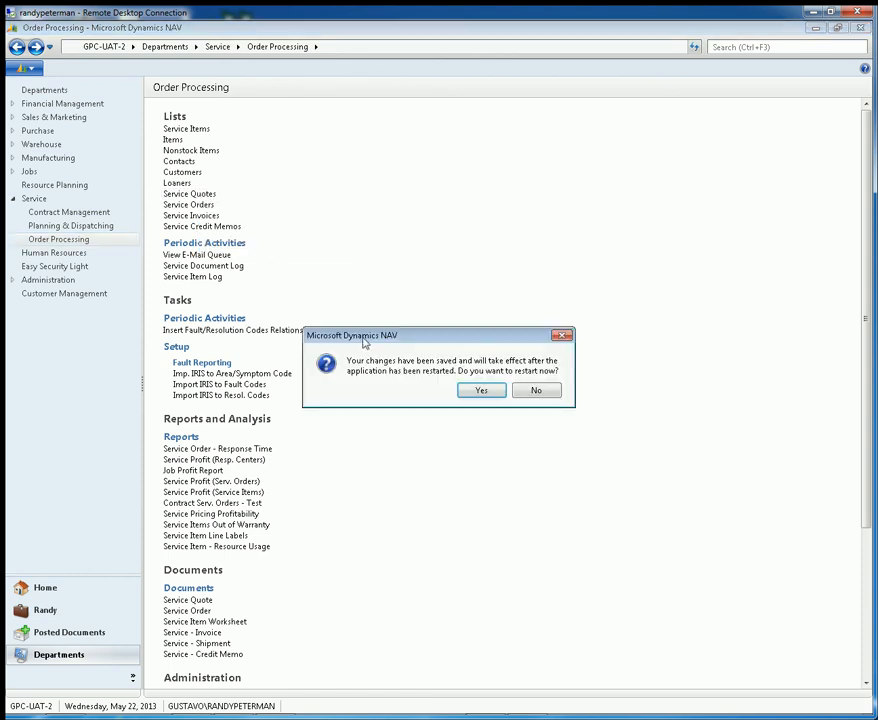
pyautogui.click(482, 391)
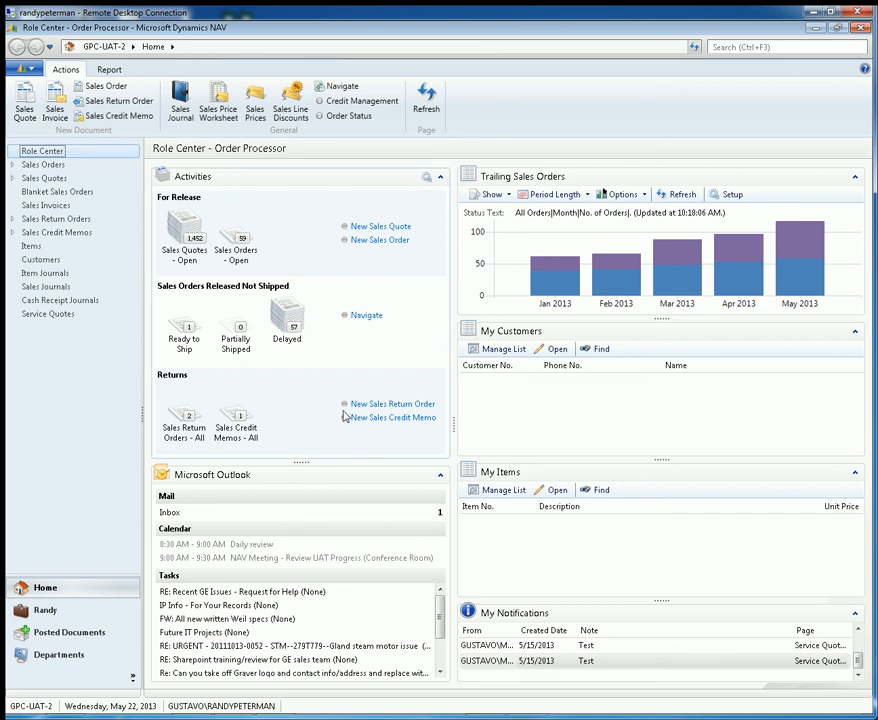
pyautogui.moveTo(615, 250)
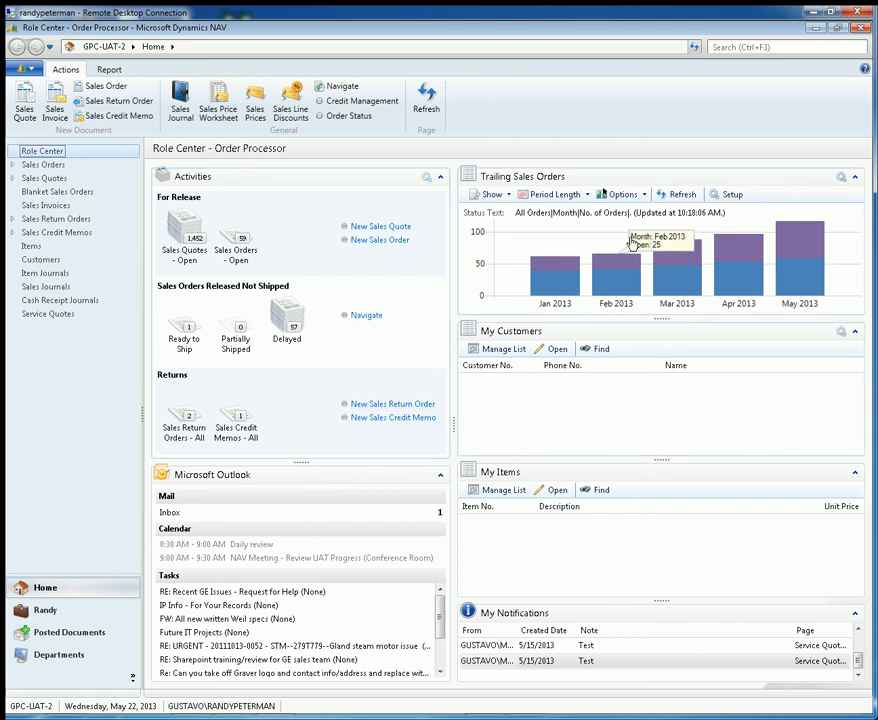